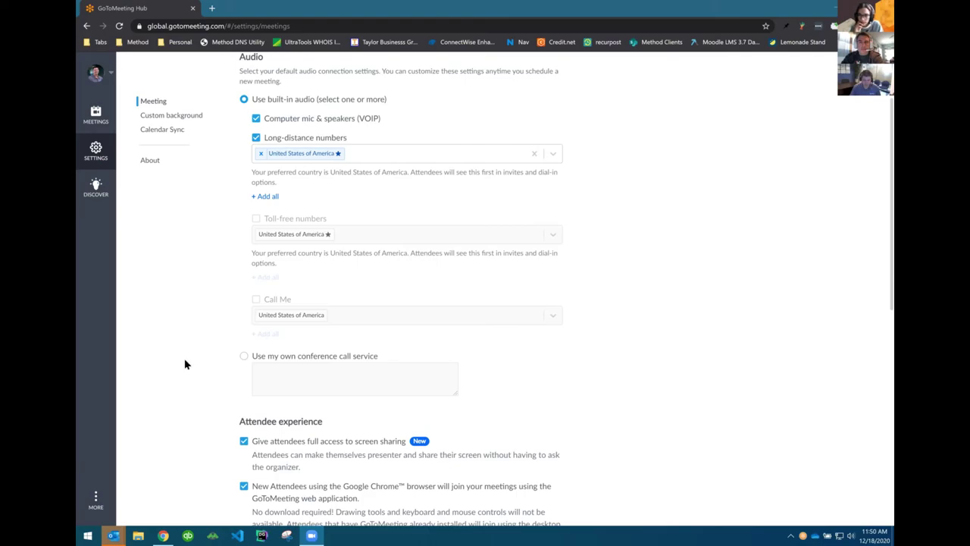
Review the meeting settings for audio, attendee experience, recordings and content sharing, plus the custom background and calendar sync pages.
click(724, 394)
scroll(723, 394, down, 3)
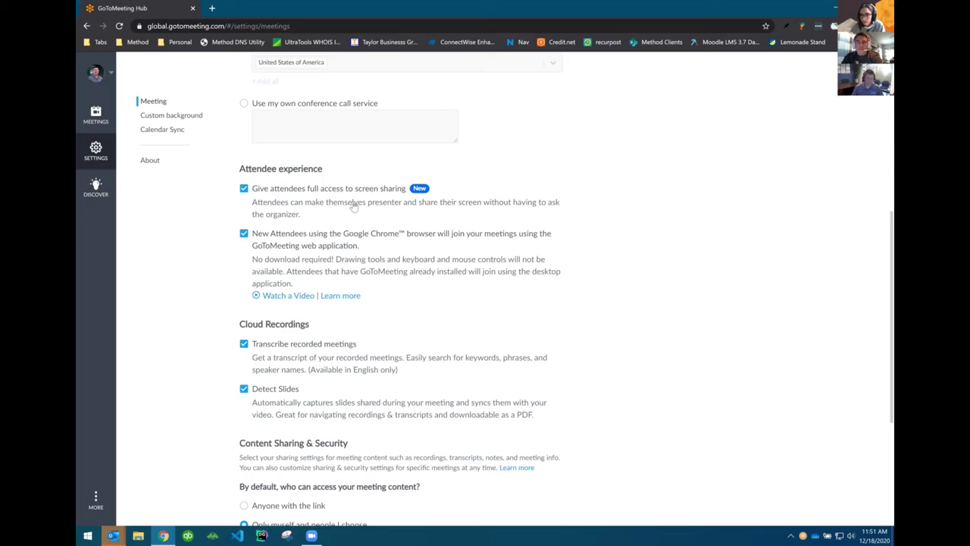
scroll(672, 321, down, 3)
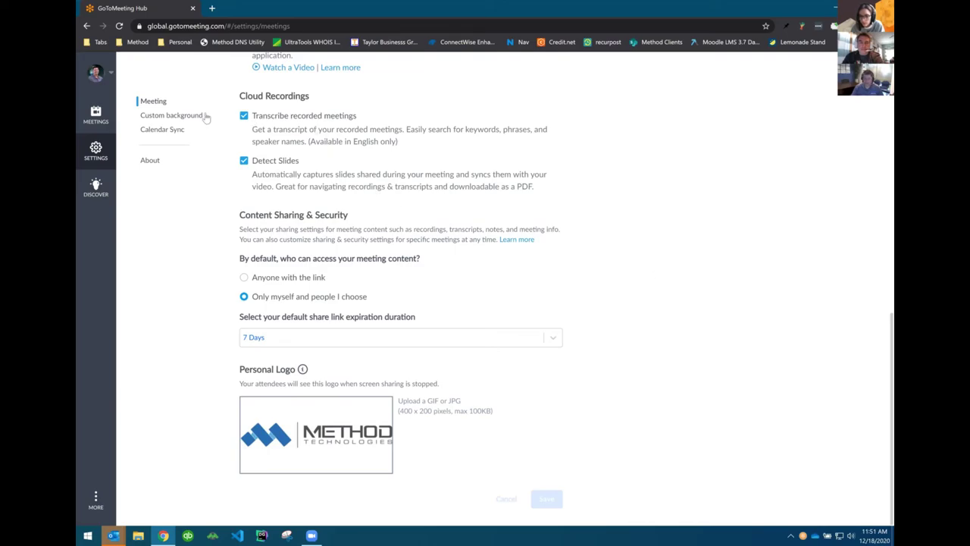
click(154, 117)
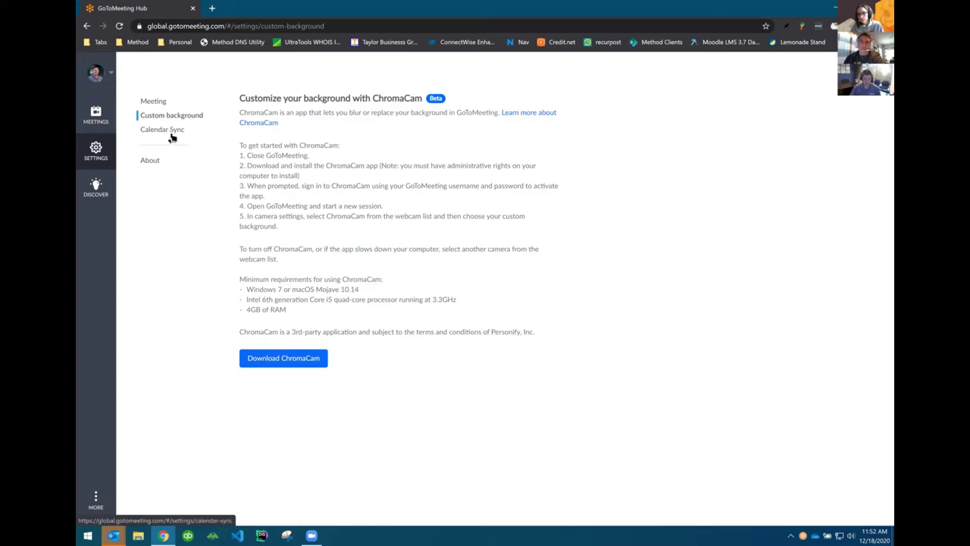
click(172, 132)
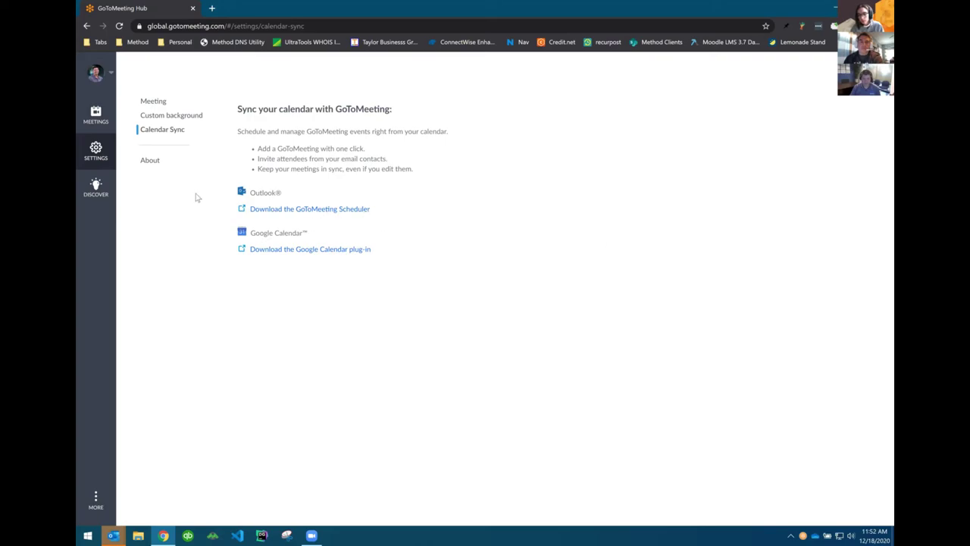
Start an instant meeting with Meet Now from the GoToMeeting desktop app.
right_click(814, 535)
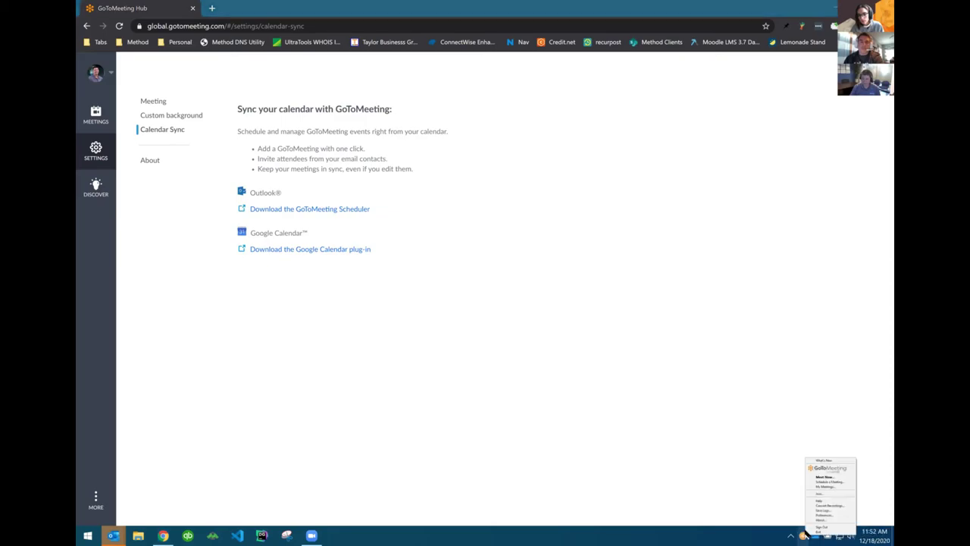
click(826, 478)
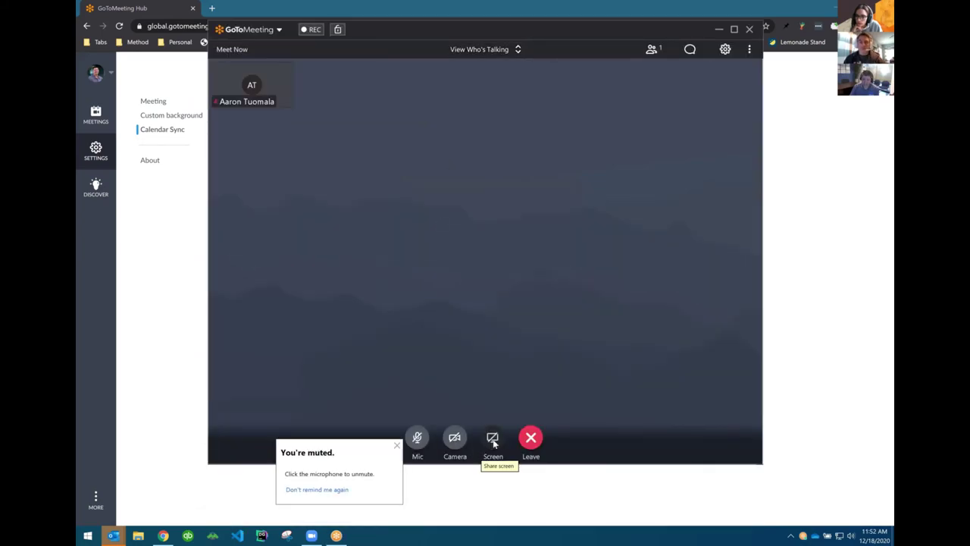
Review the screen-sharing options, choosing monitor 2, enabling Clean screen and checking the shareable applications, and exit without sharing.
click(493, 440)
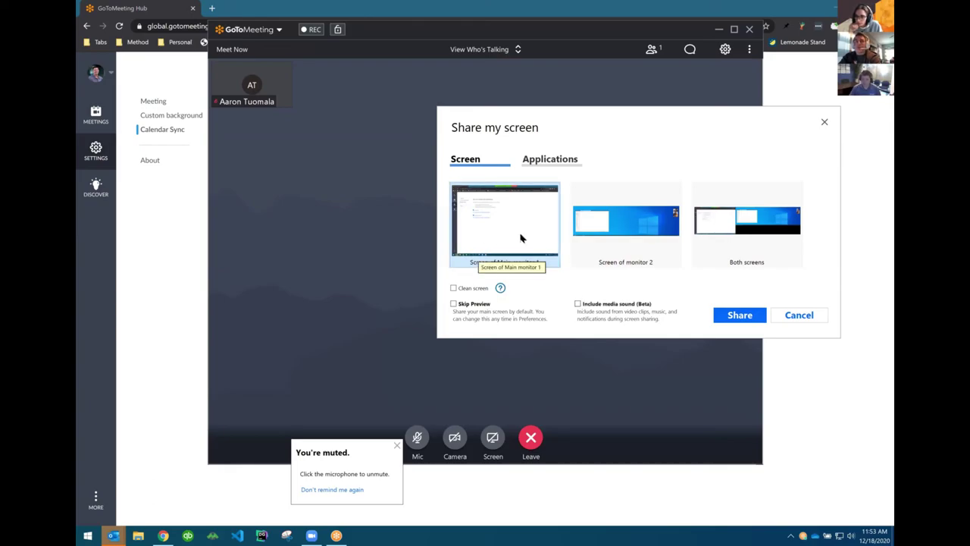
click(639, 219)
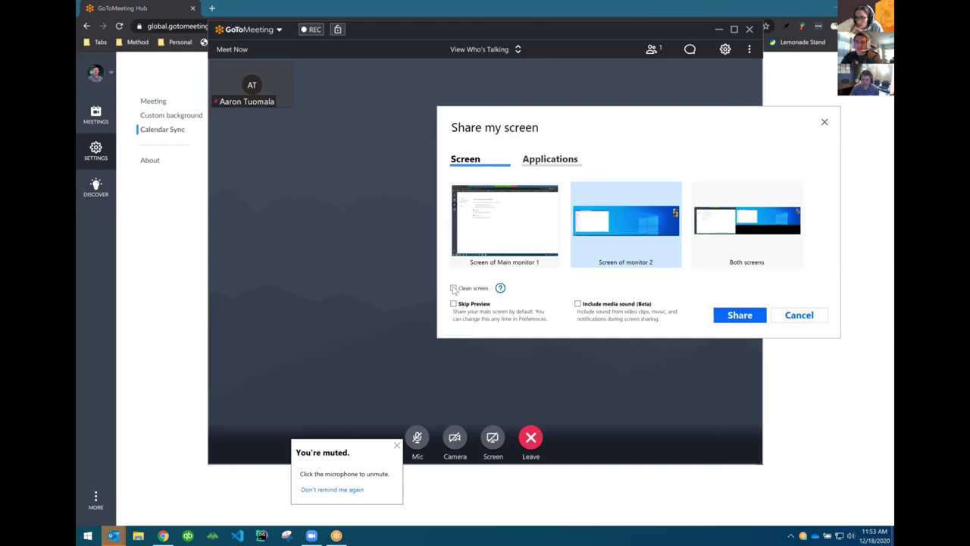
click(546, 161)
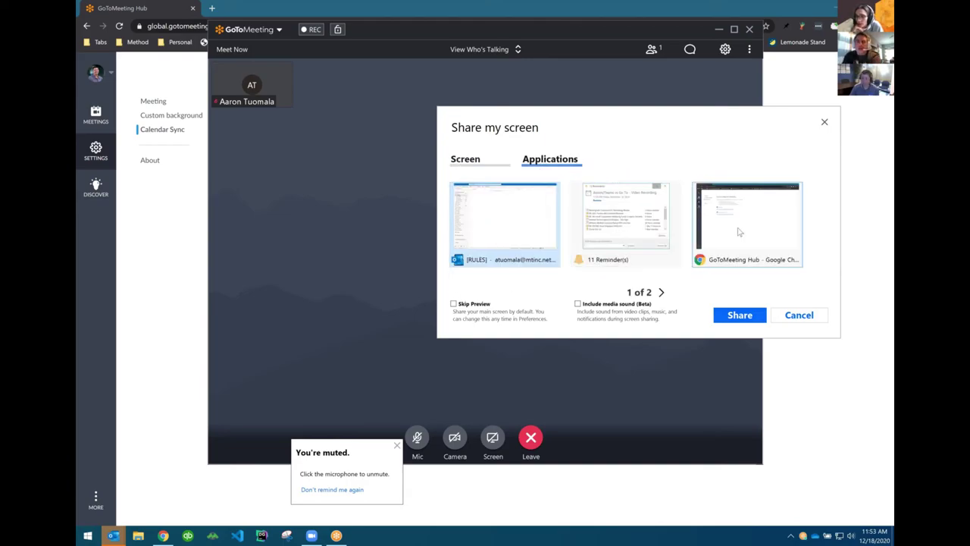
click(459, 157)
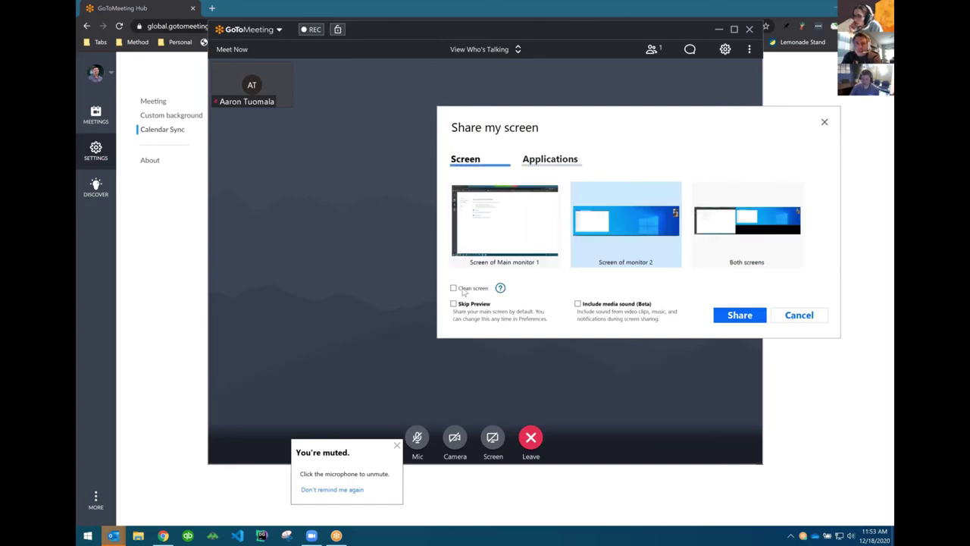
mouse_move(500, 290)
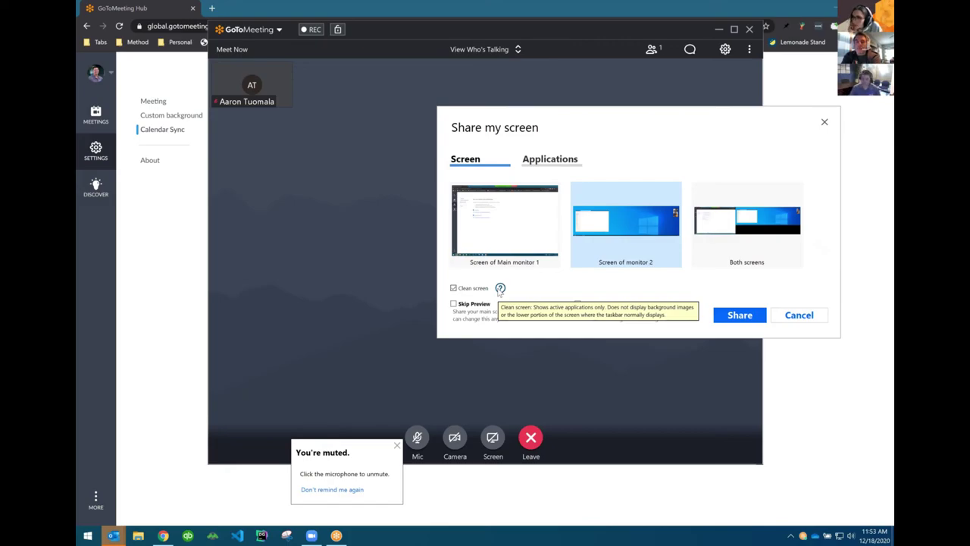
click(539, 163)
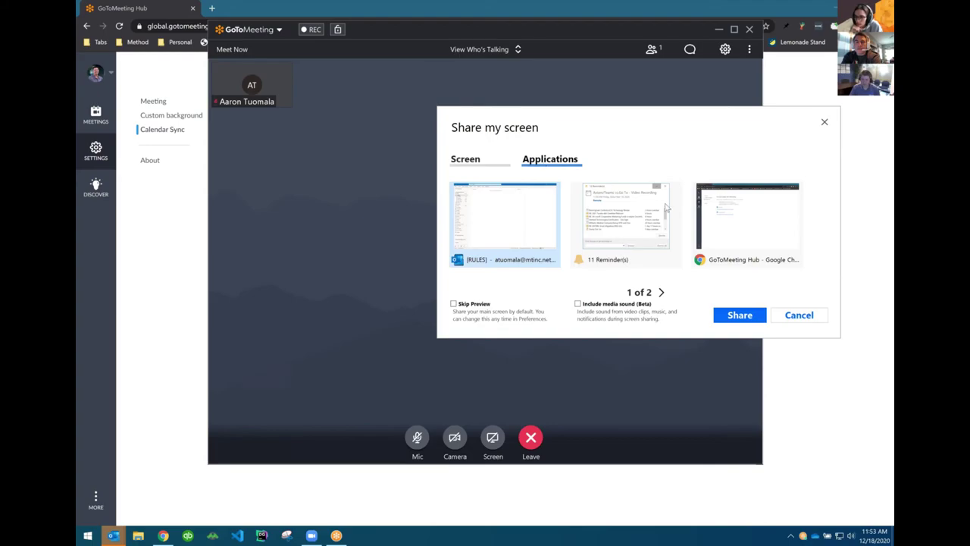
click(465, 161)
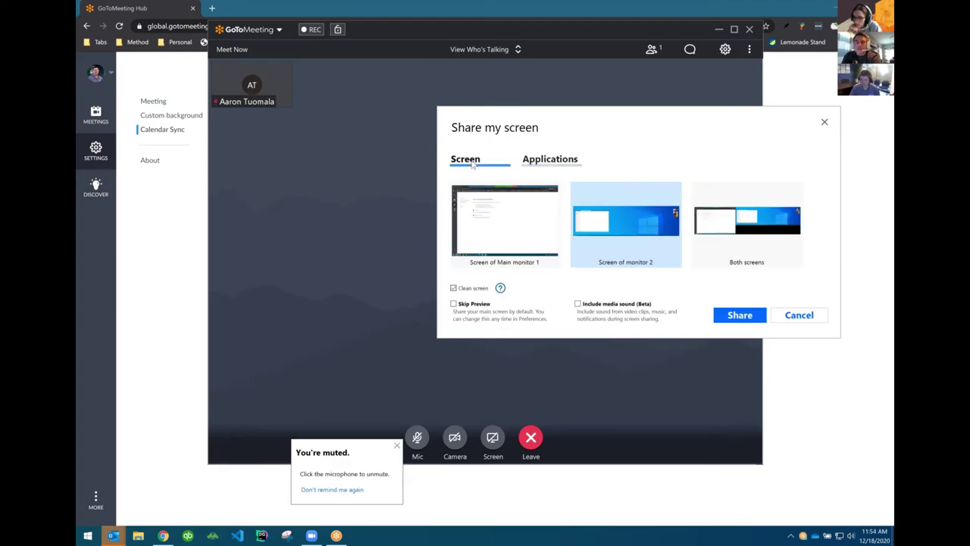
click(802, 314)
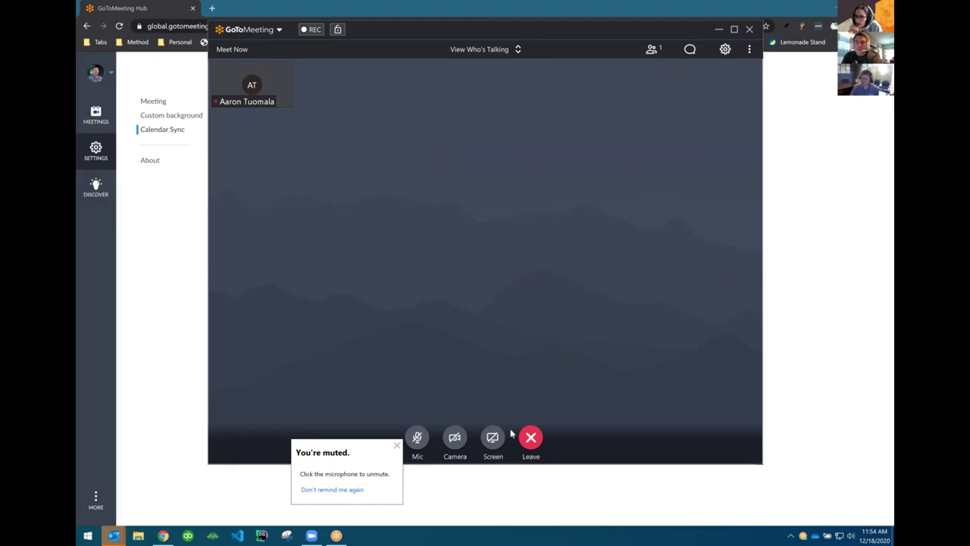
click(494, 443)
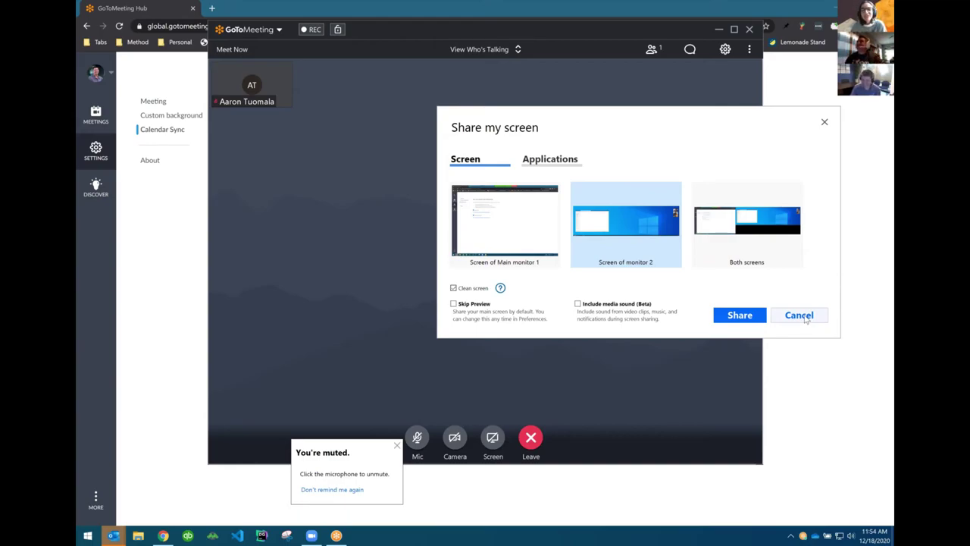
click(800, 316)
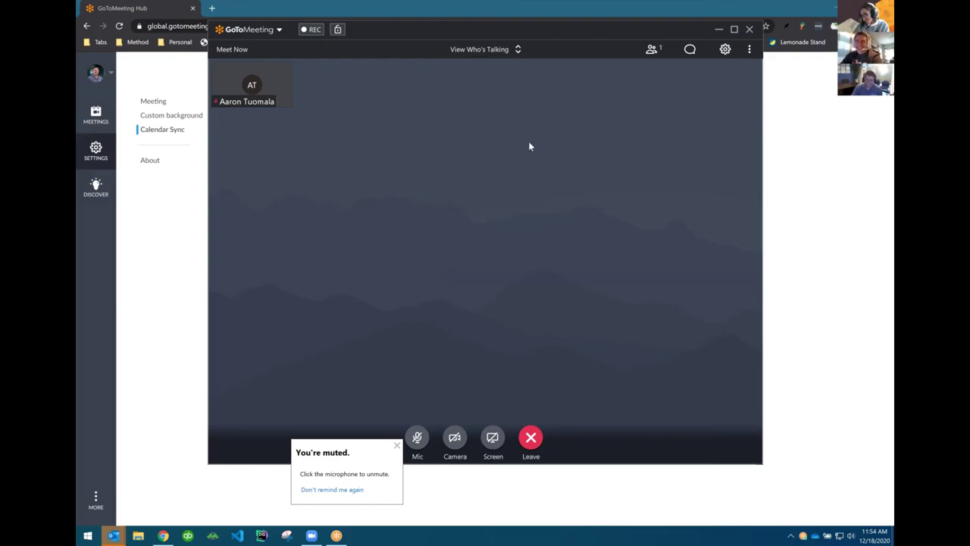
Examine the meeting's participant list, the invitation options and the actions available for the organizer's own entry.
click(651, 49)
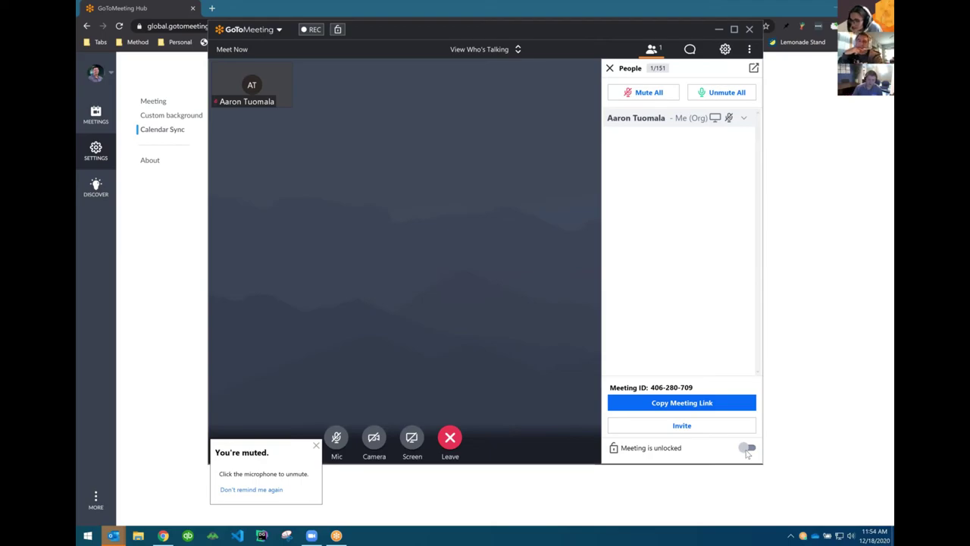
click(679, 429)
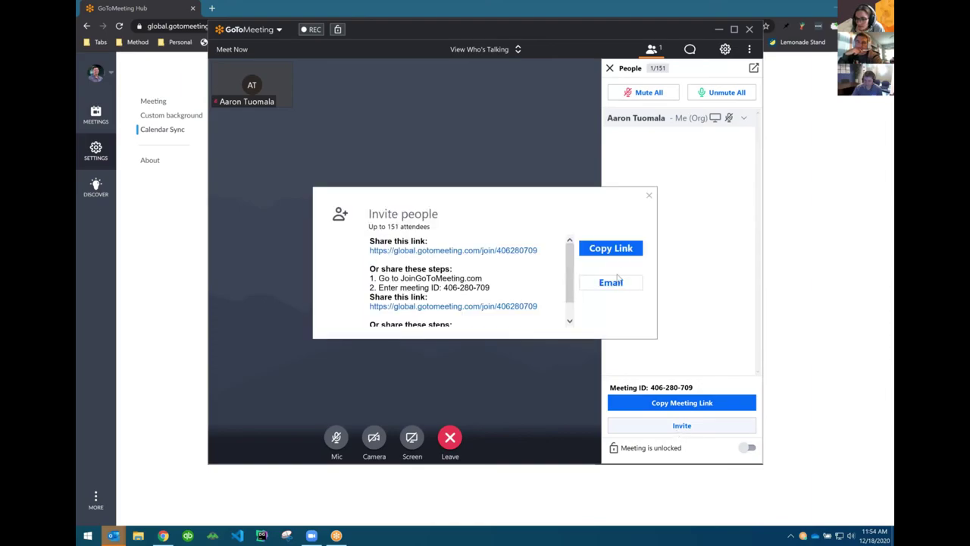
click(648, 199)
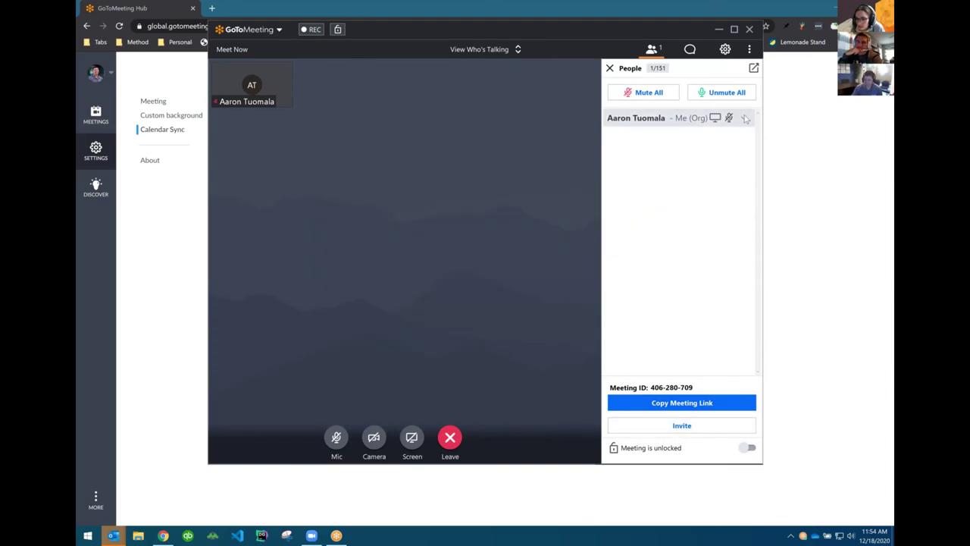
click(745, 118)
click(675, 271)
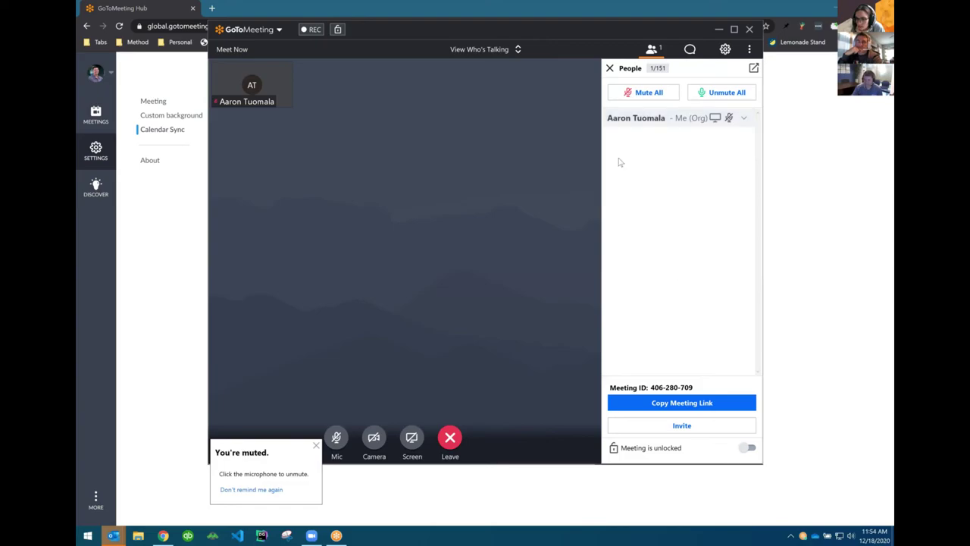
click(745, 119)
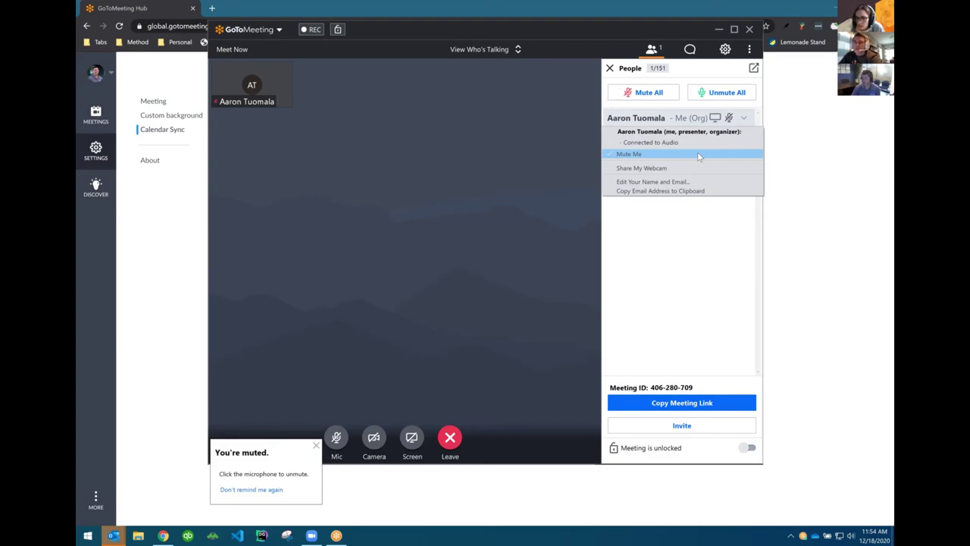
click(686, 301)
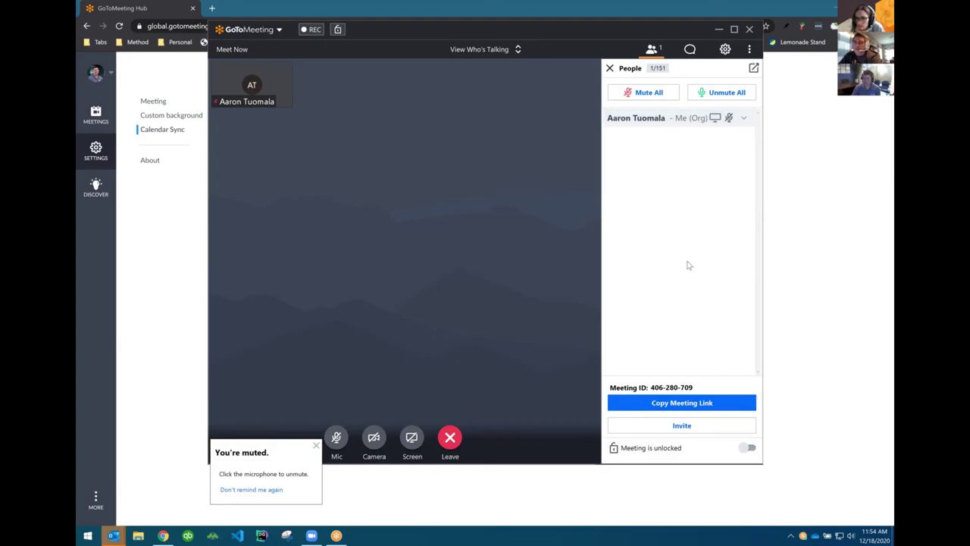
Show the meeting chat and dismiss the scheduled-meeting reminder.
click(691, 51)
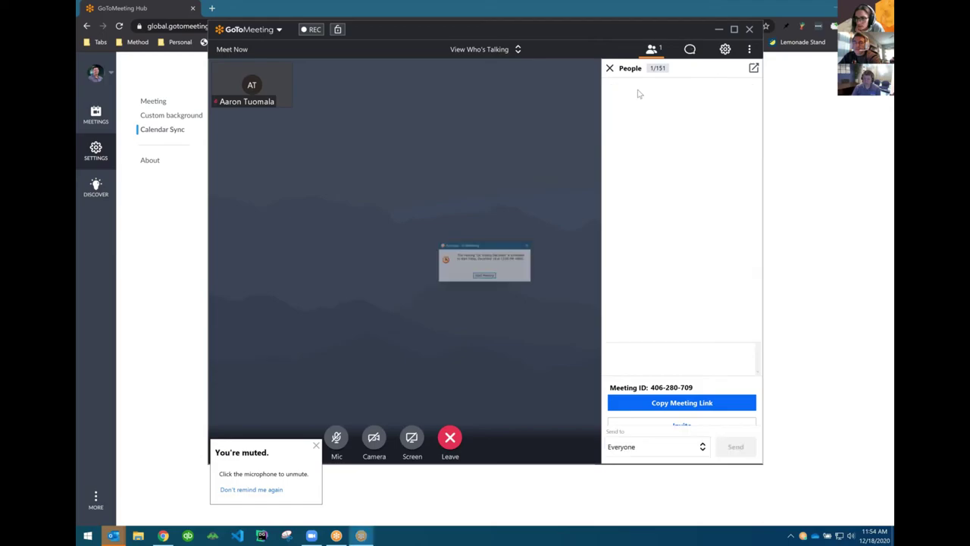
click(529, 246)
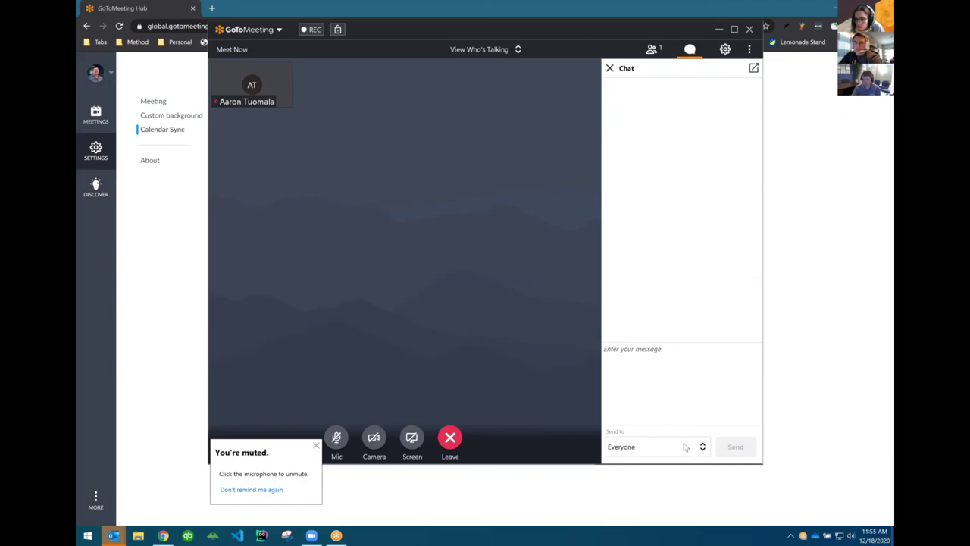
Check the webcam, microphone and speaker choices in the camera and audio settings, and close the ChromaCam window.
click(726, 50)
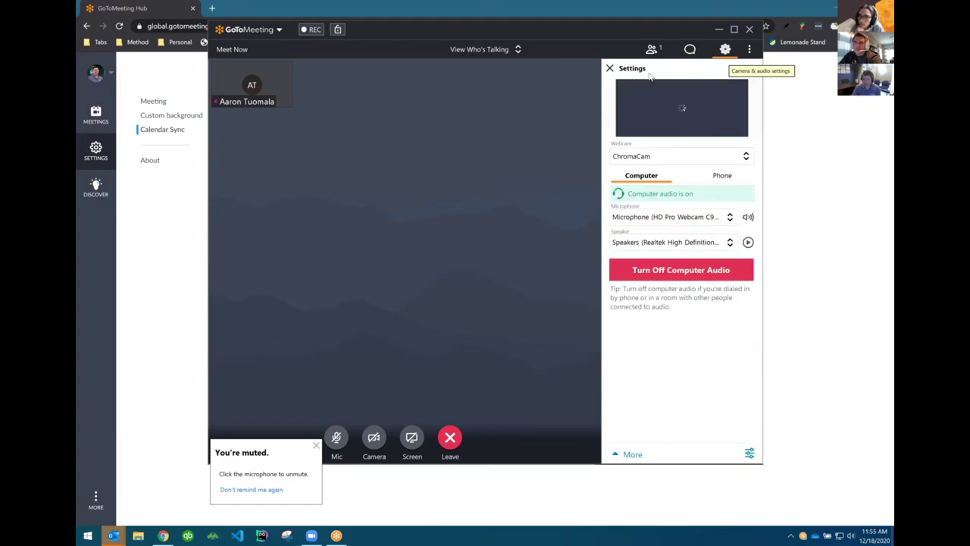
click(656, 155)
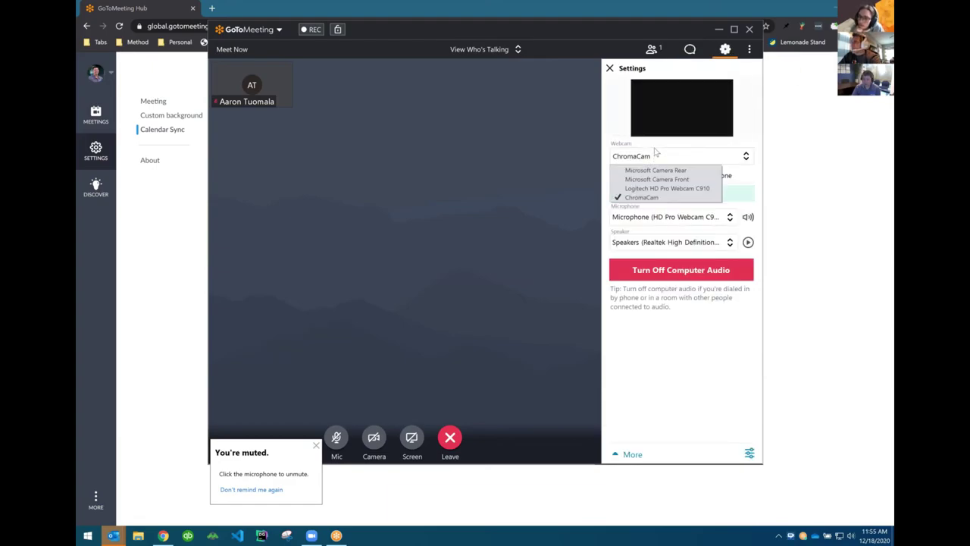
click(644, 227)
click(643, 218)
click(635, 244)
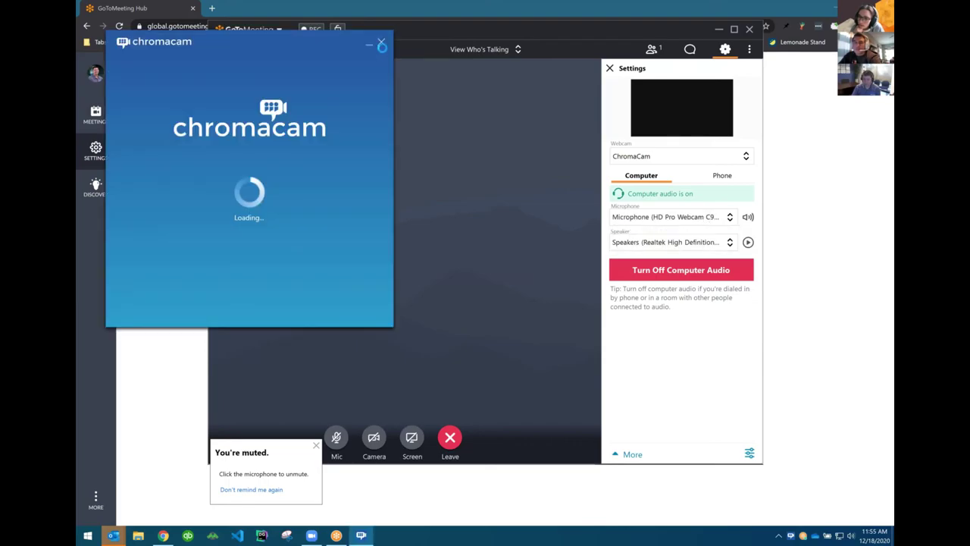
right_click(362, 533)
click(362, 518)
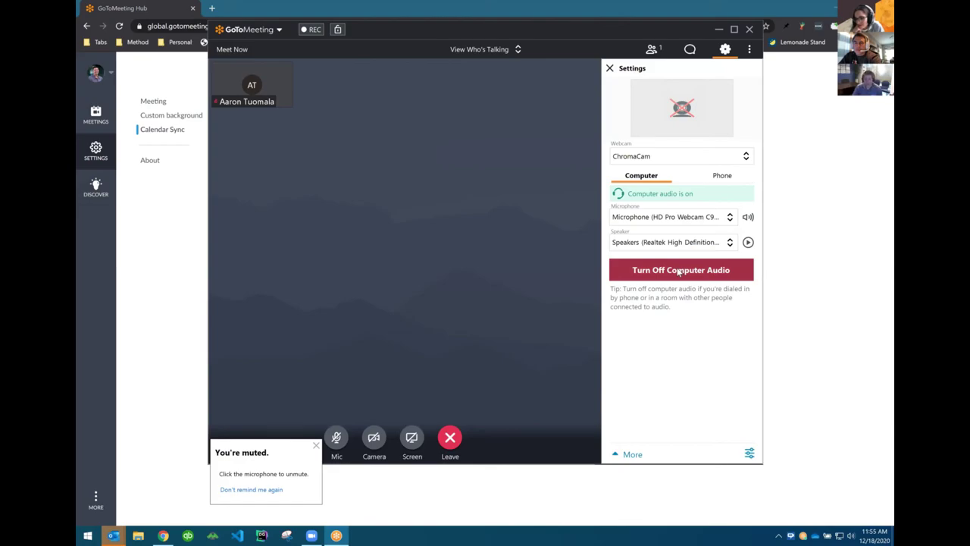
View the phone dial-in details and the audio preferences, and close the preferences without making changes.
click(729, 176)
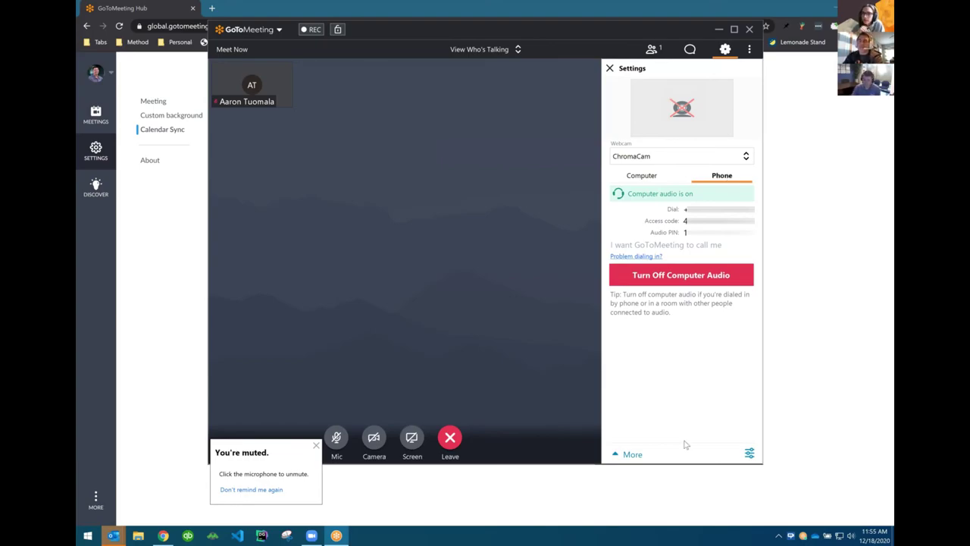
click(749, 453)
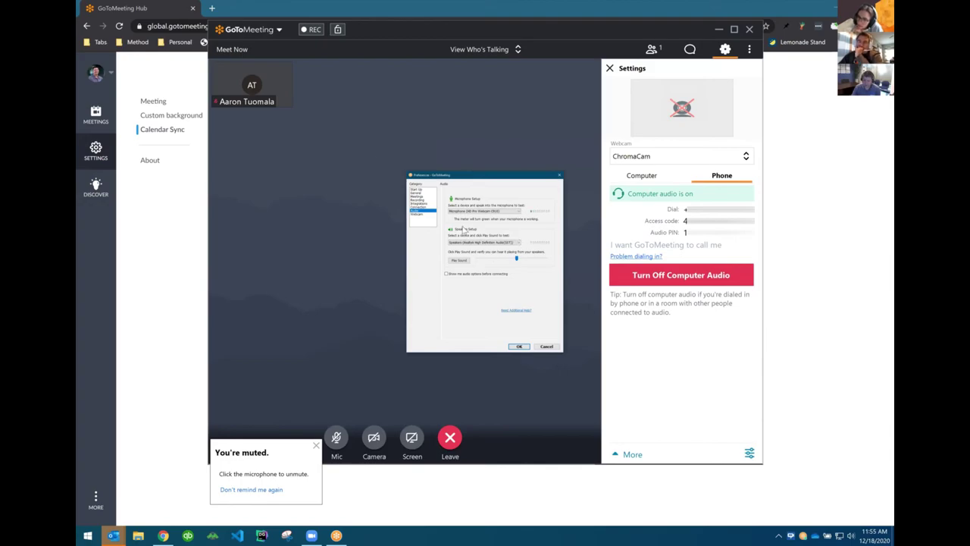
click(559, 175)
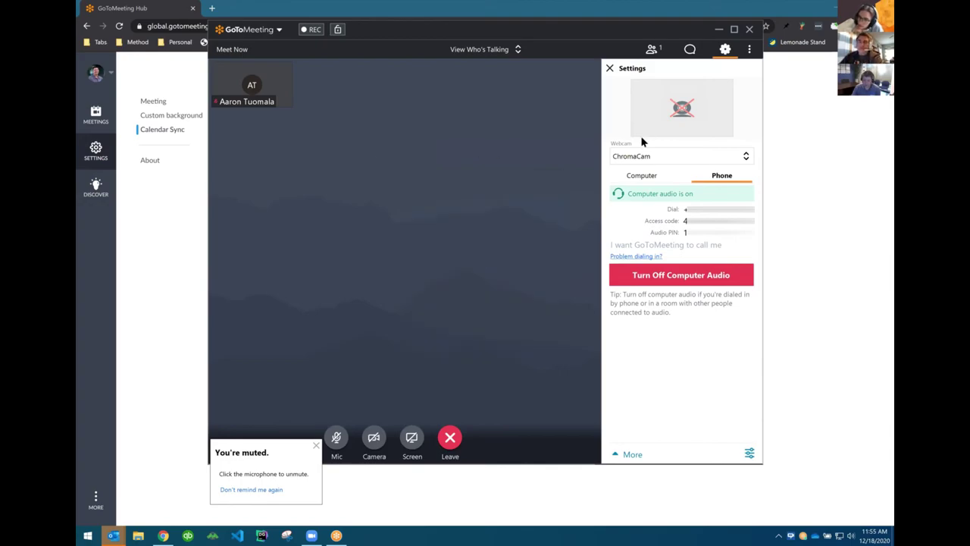
Look at the meeting's support and about options and its recording control without starting a recording.
click(749, 50)
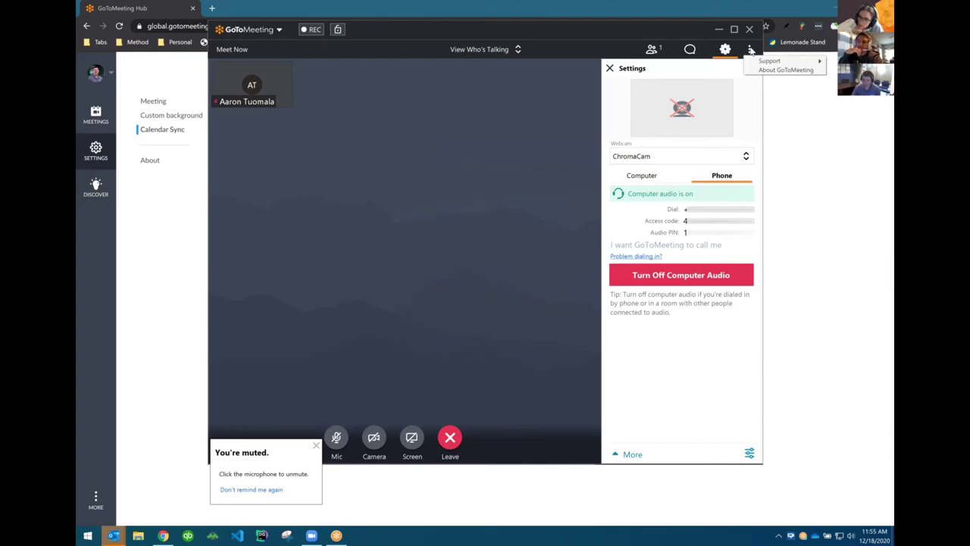
click(749, 109)
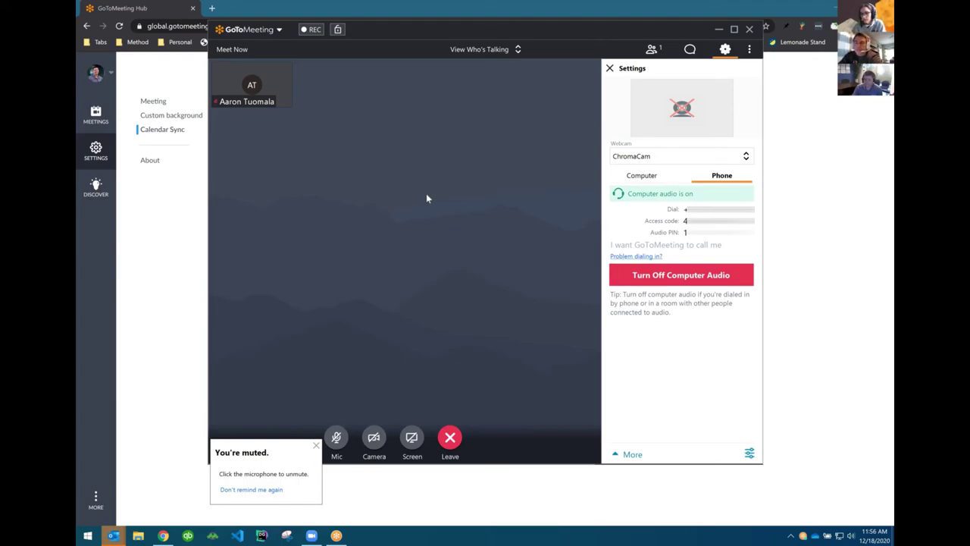
click(318, 34)
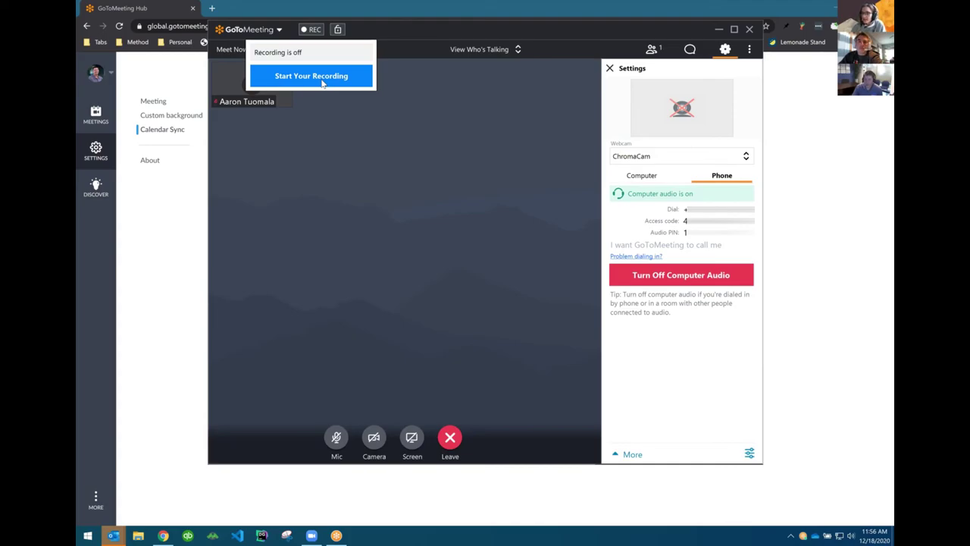
click(367, 79)
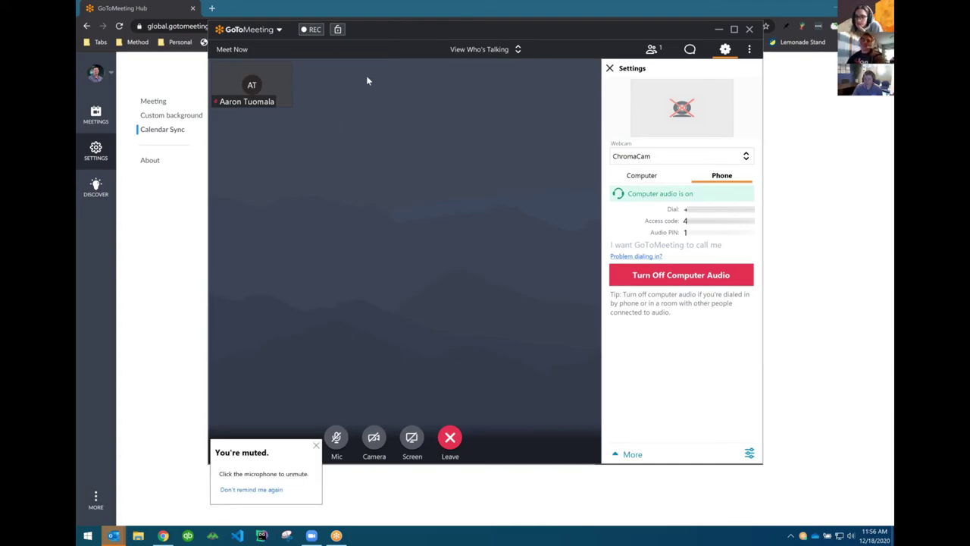
Check the meeting's recording control without starting a recording, and return to the meetings page of the GoToMeeting Hub.
click(311, 31)
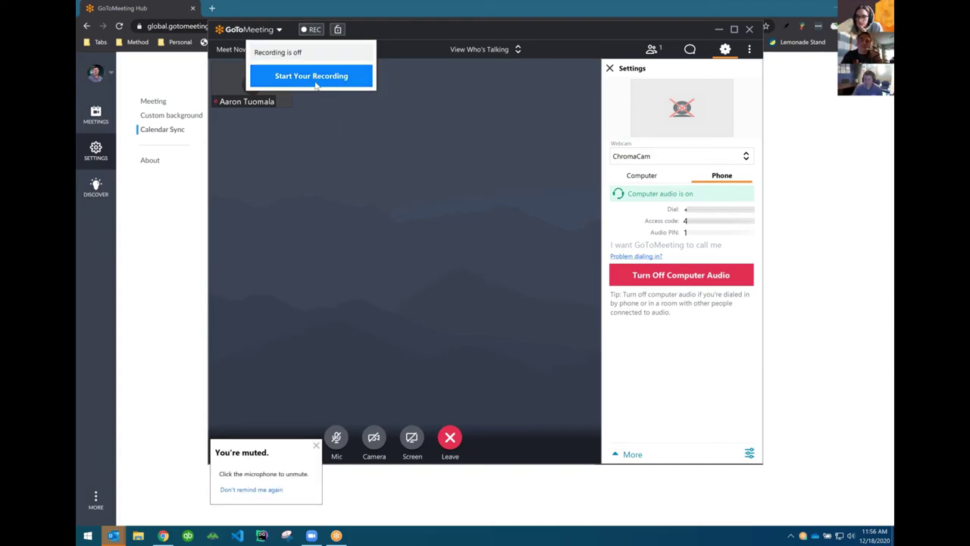
click(361, 130)
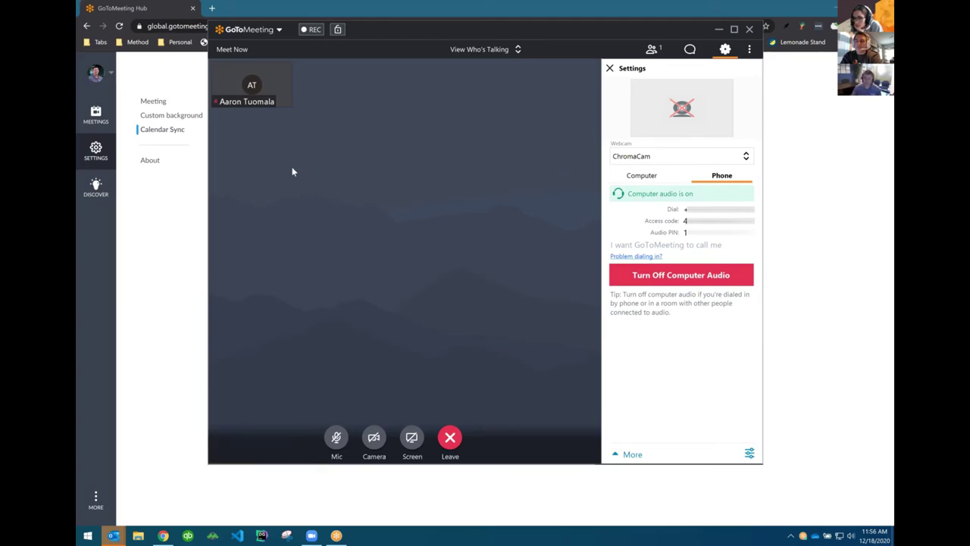
click(180, 35)
click(99, 114)
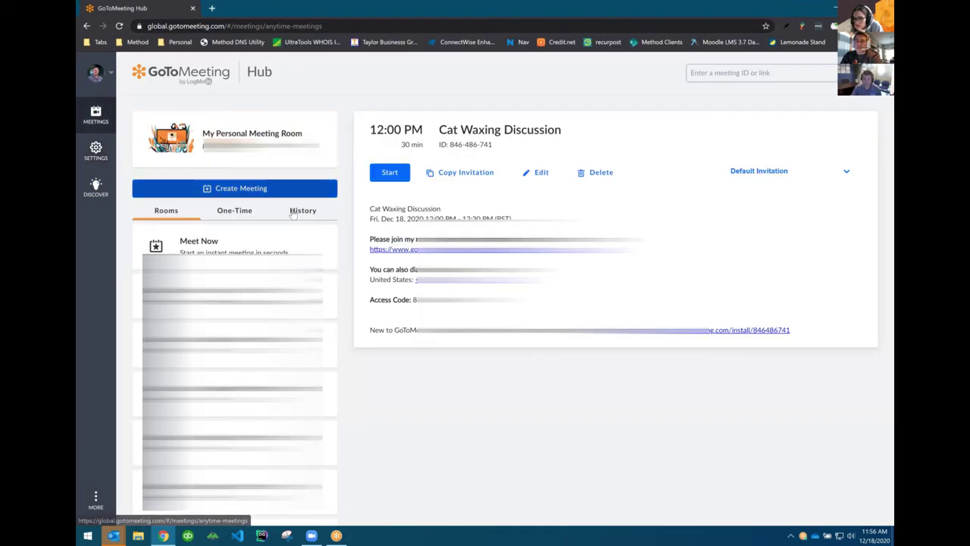
Filter the meeting history to recorded meetings and show the details of the December 13 Meet Now meeting.
click(296, 212)
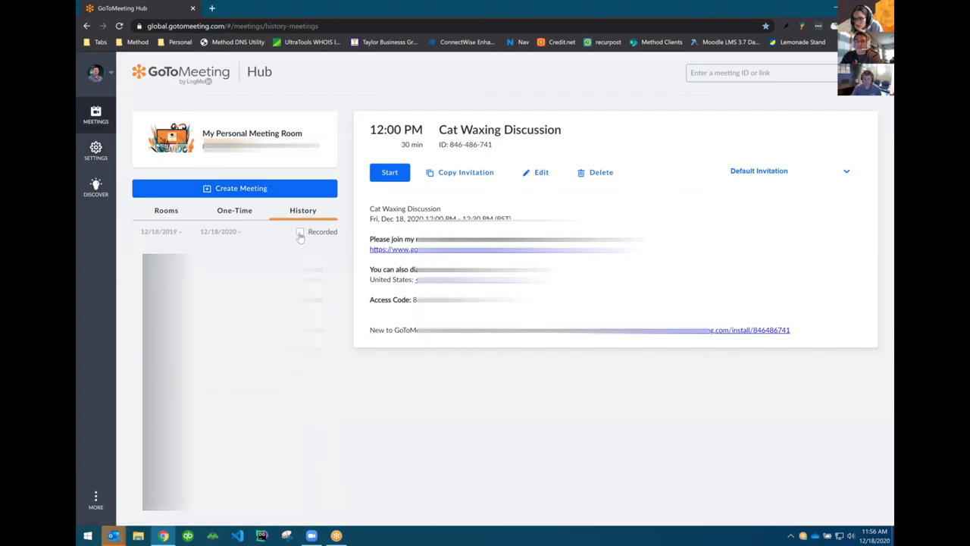
click(300, 233)
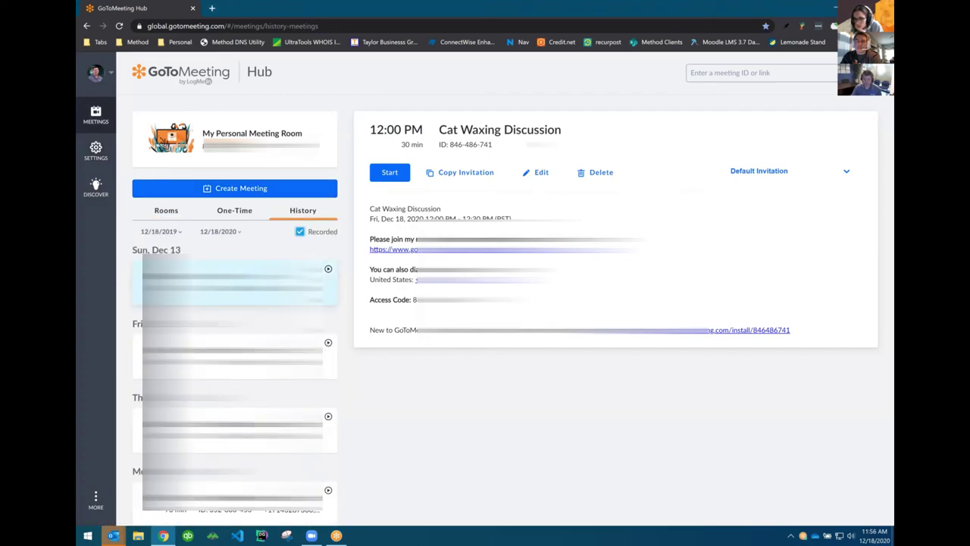
click(235, 282)
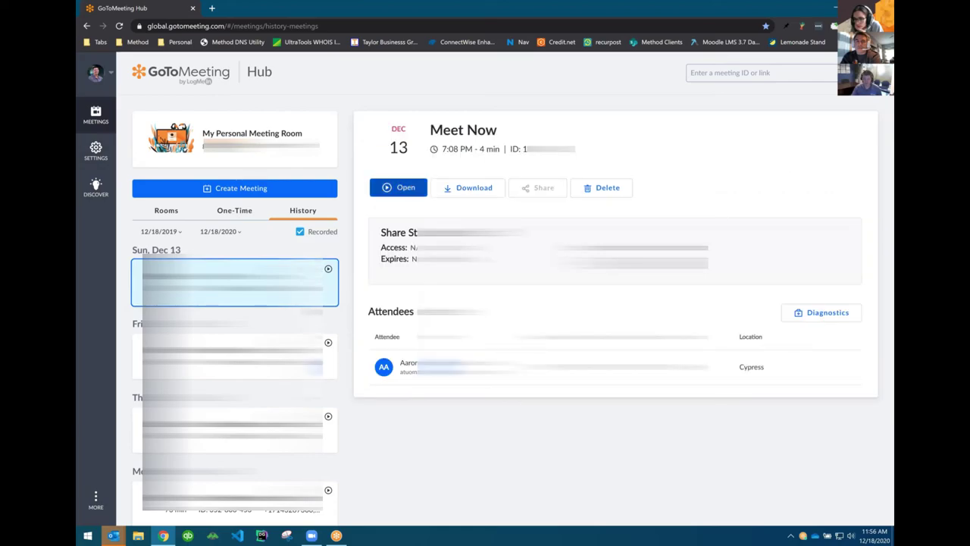
View the downloadable content choices for the recorded meeting, close them without downloading, and open the recording.
click(467, 190)
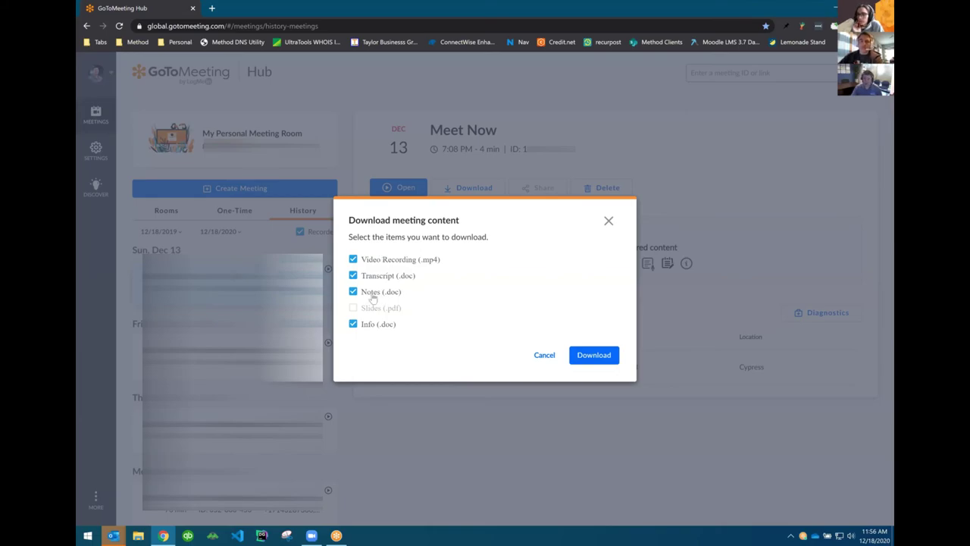
click(609, 222)
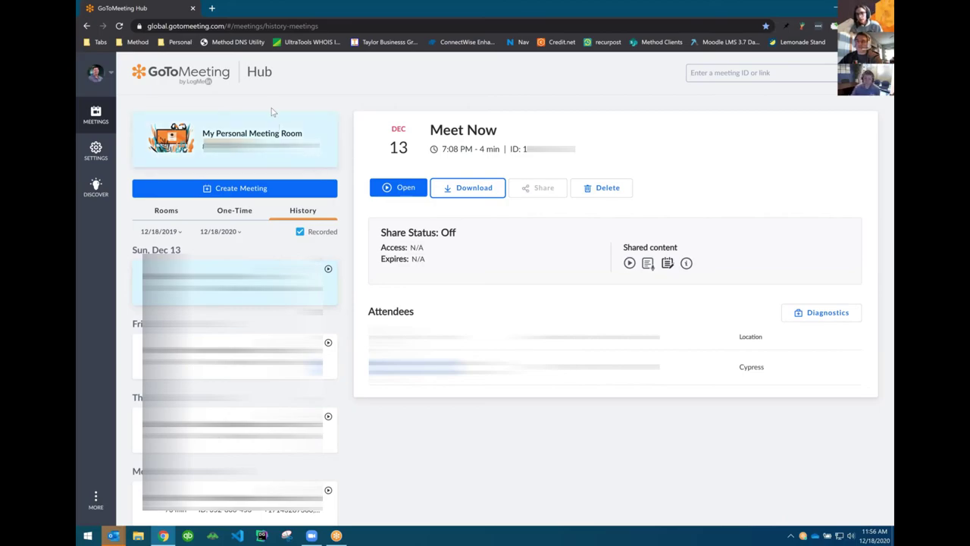
click(400, 189)
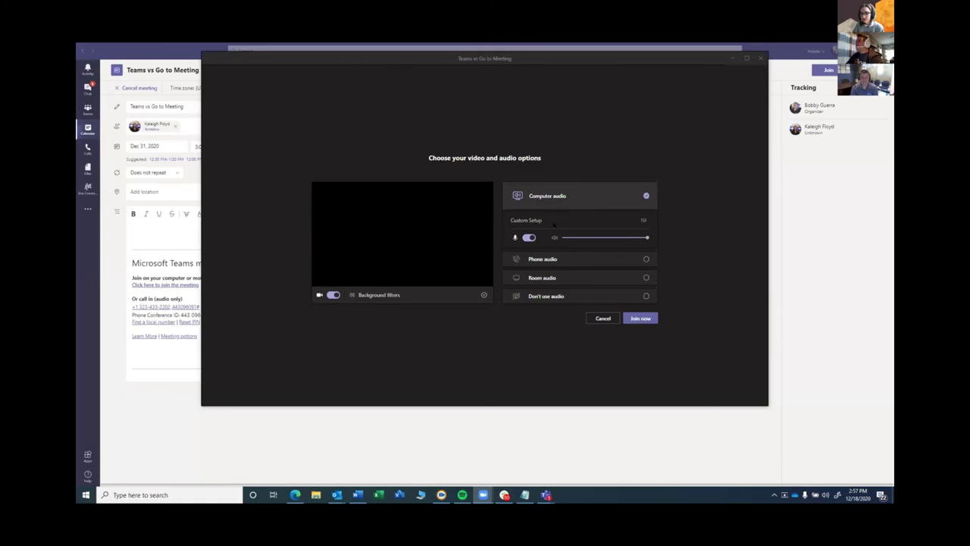
In Microsoft Teams, explore the computer audio and Room audio choices before joining, including the room search.
drag(564, 237, 604, 237)
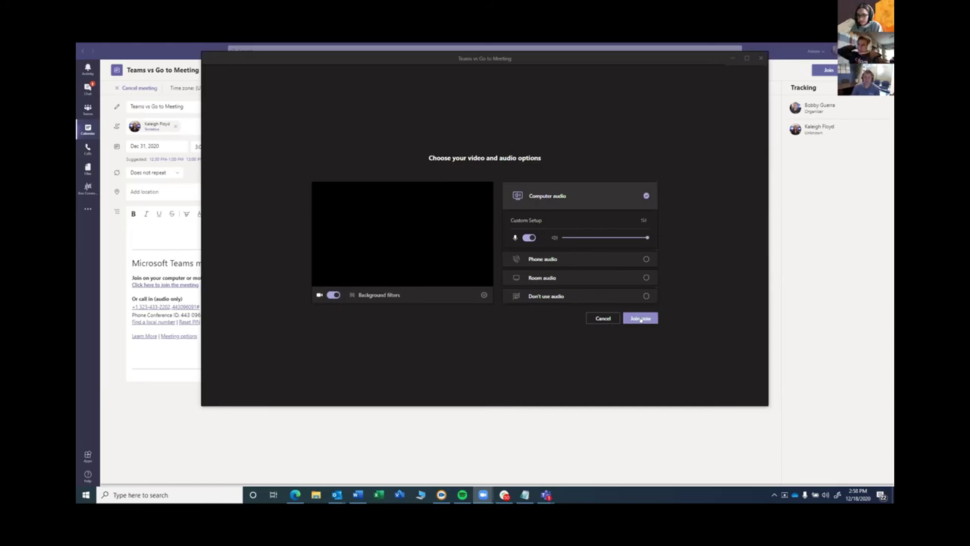
click(635, 279)
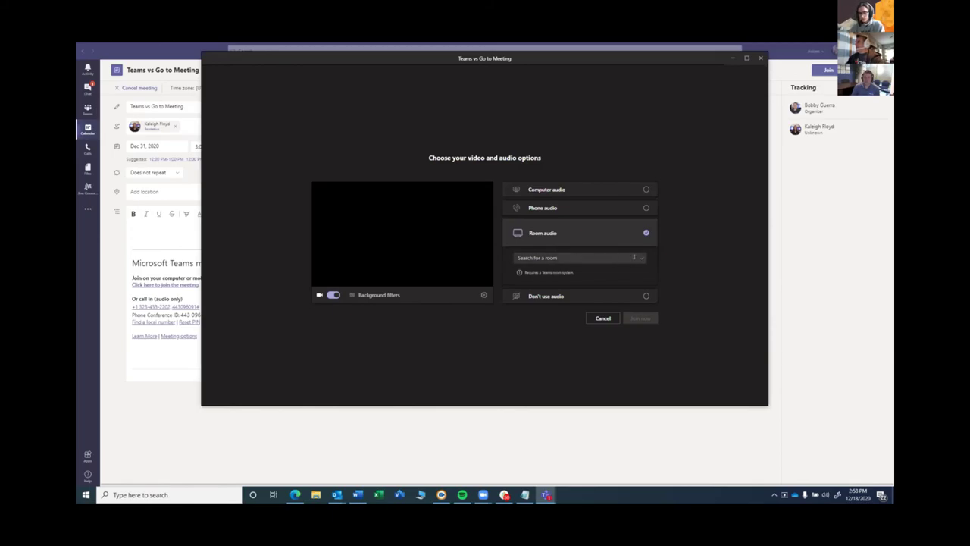
click(591, 257)
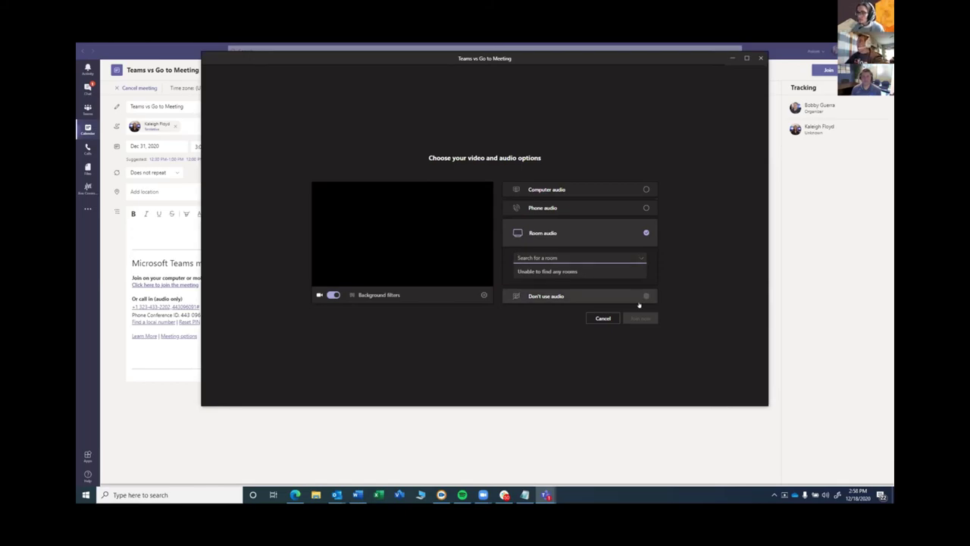
click(690, 259)
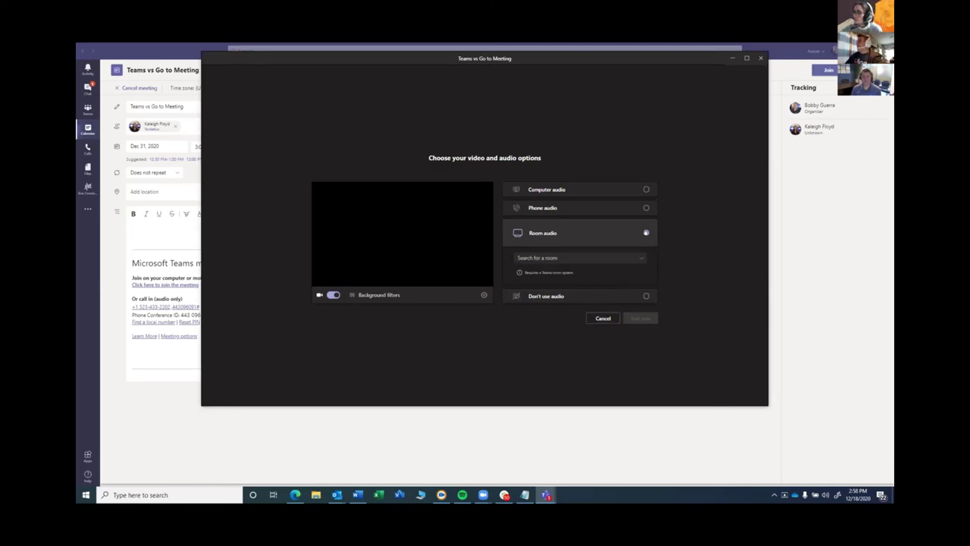
Join the Teams vs Go to Meeting session with Computer audio and dismiss the webcam notice.
click(637, 189)
click(642, 319)
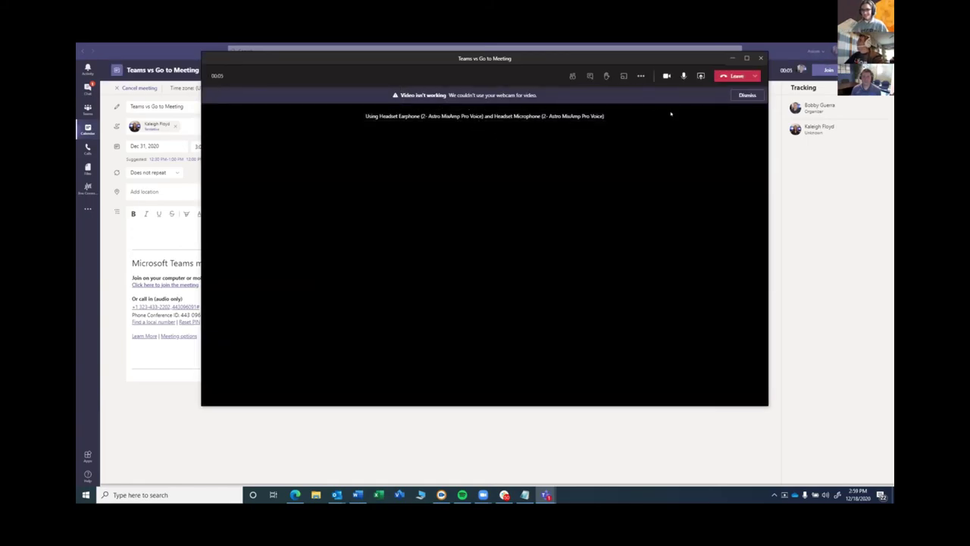
click(747, 95)
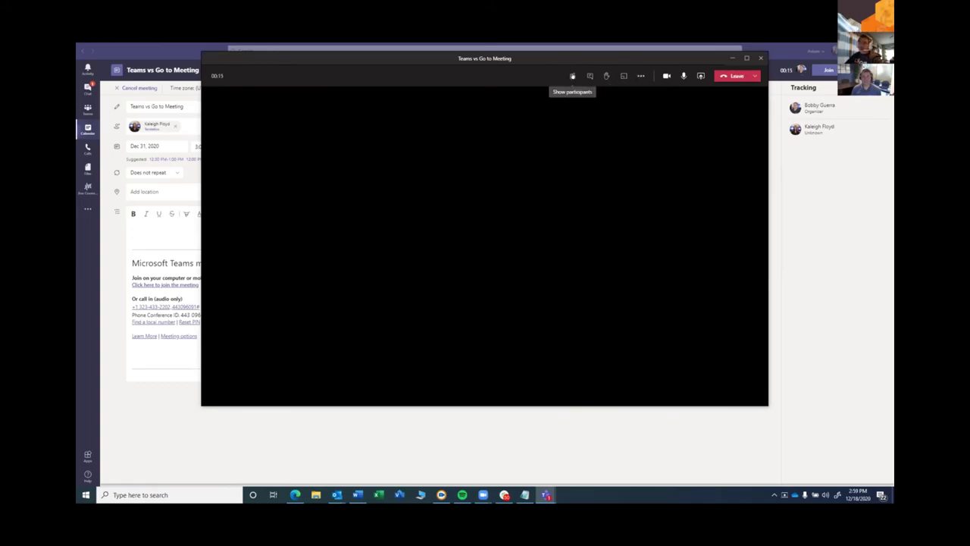
Show the meeting's participants with their request and invite options, and copy the join info.
click(572, 76)
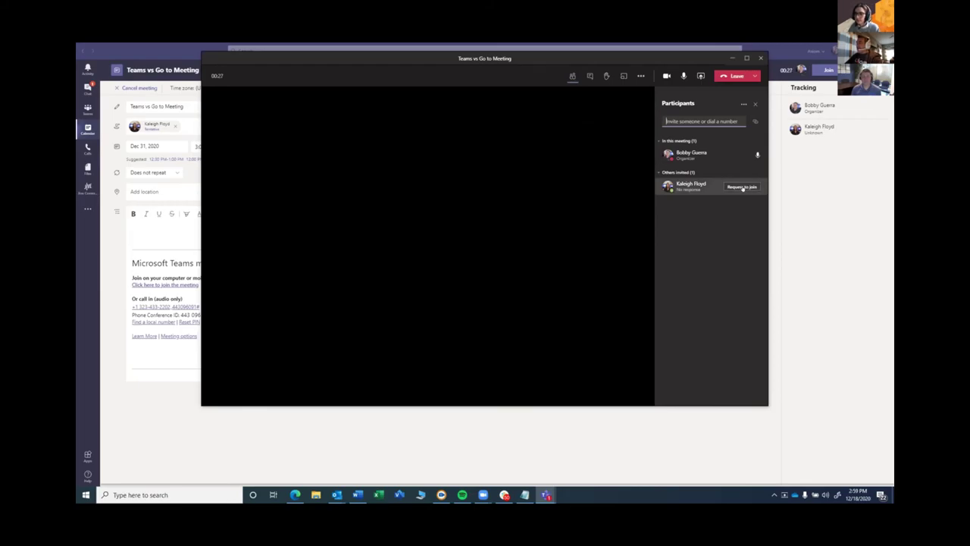
click(742, 187)
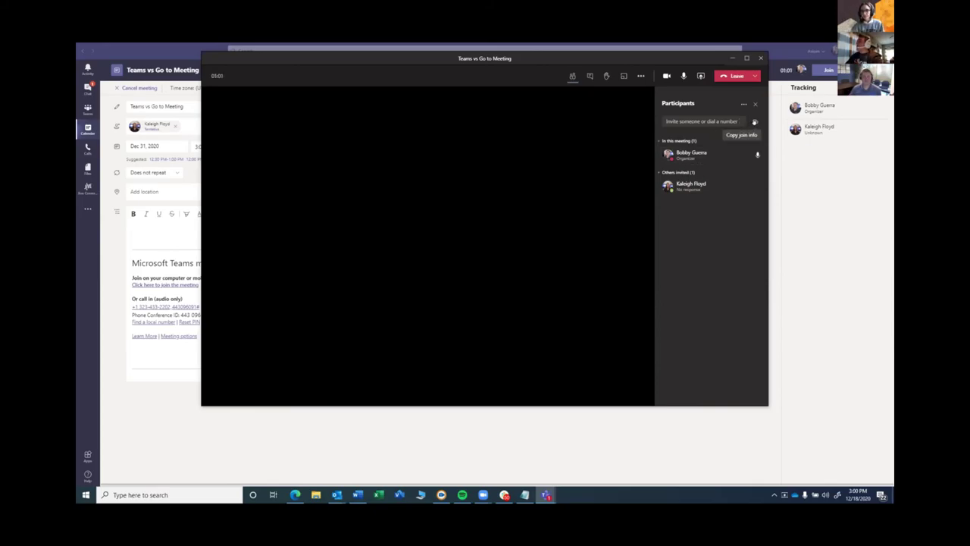
click(708, 118)
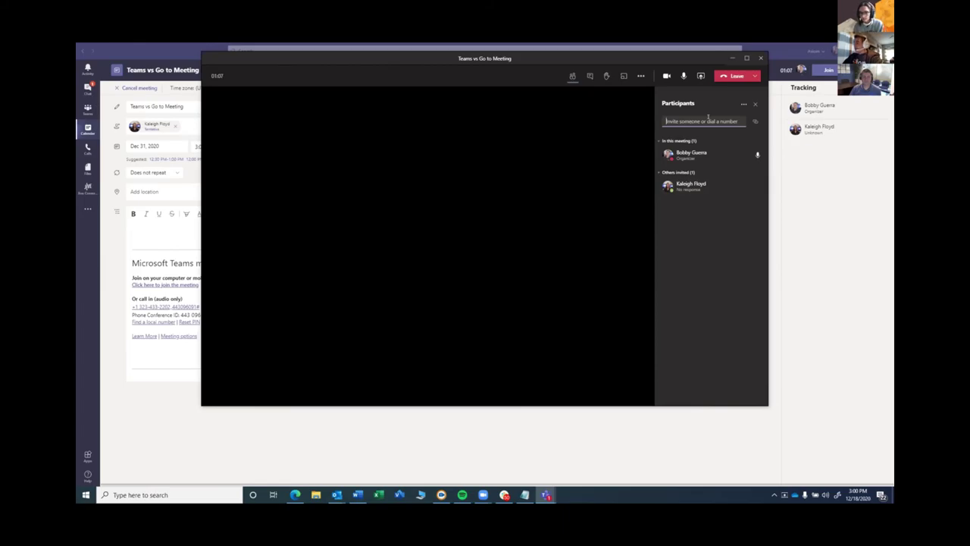
text(a)
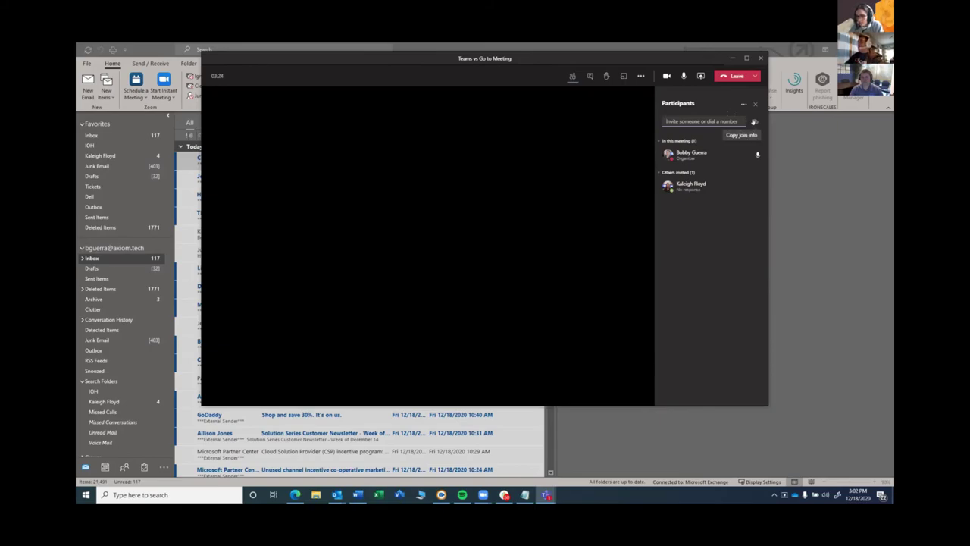
click(754, 121)
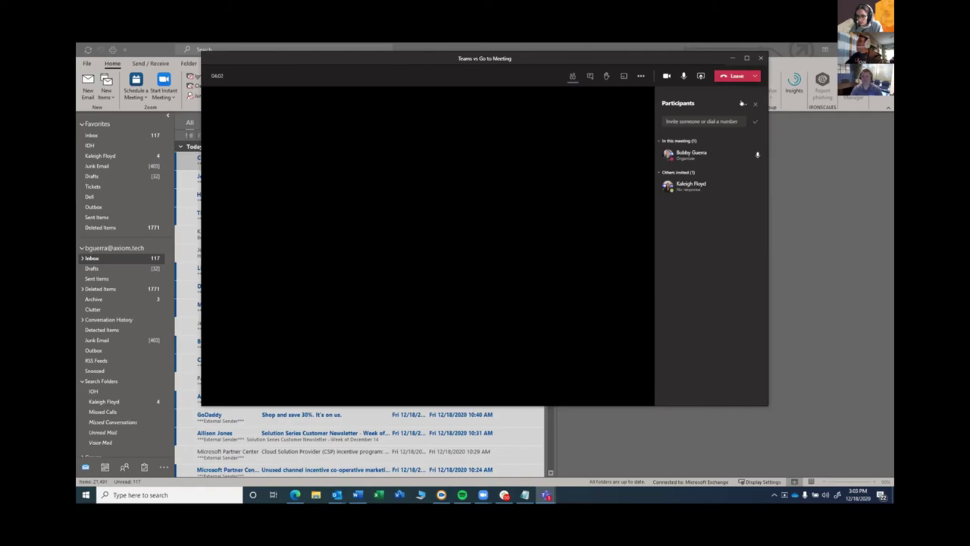
Open the meeting's permission settings and review the choices for who can bypass the lobby and who can present.
click(742, 103)
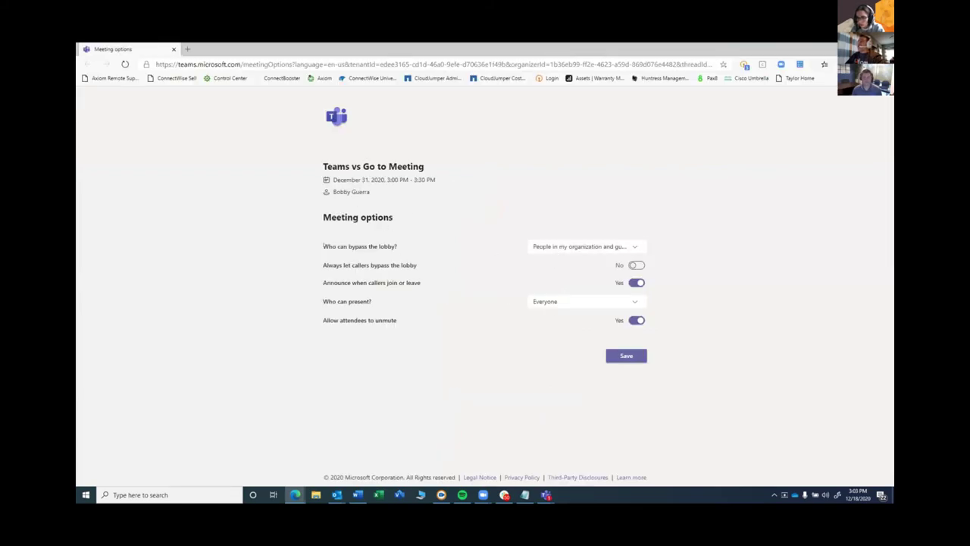
click(615, 247)
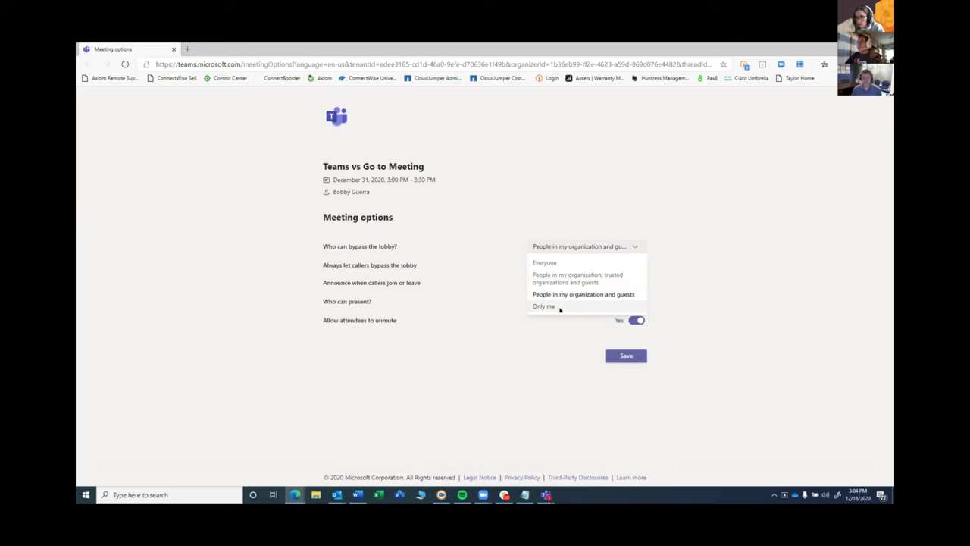
click(689, 250)
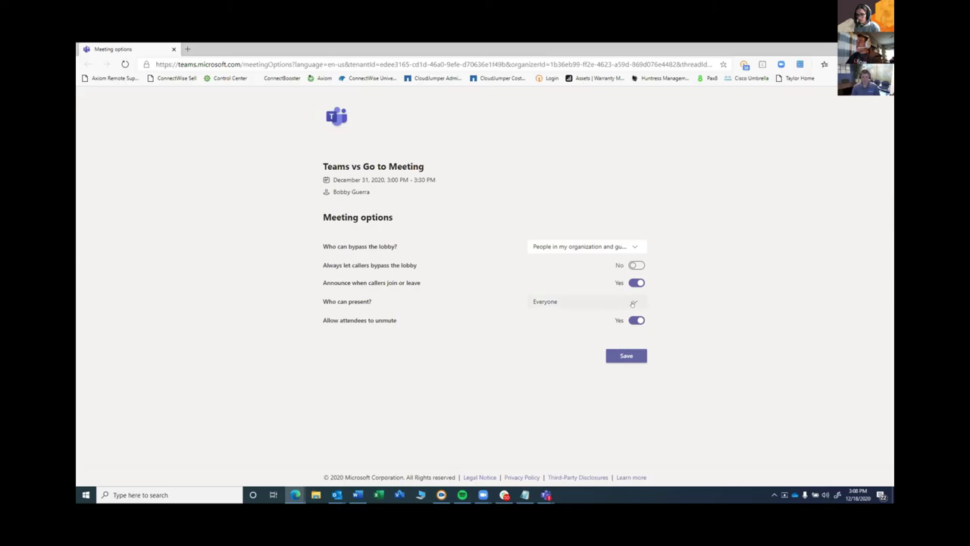
click(633, 303)
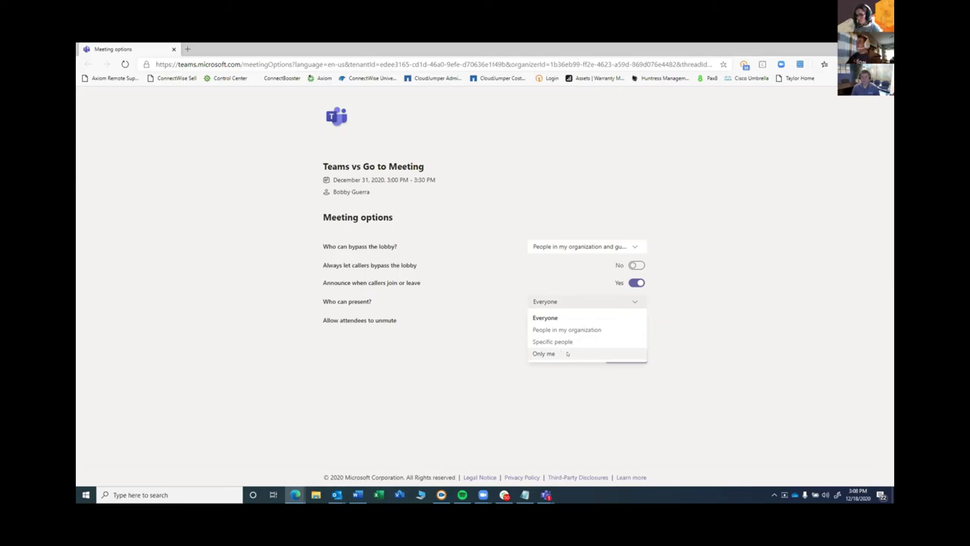
Return to the Teams meeting window to view the participant entries, and go back to the meeting options page.
mouse_move(545, 494)
click(593, 443)
click(687, 262)
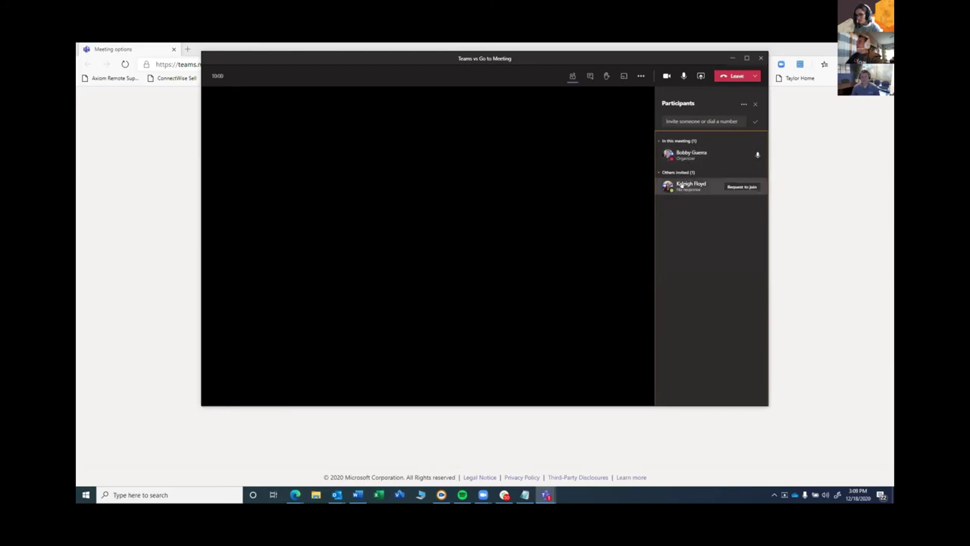
mouse_move(686, 185)
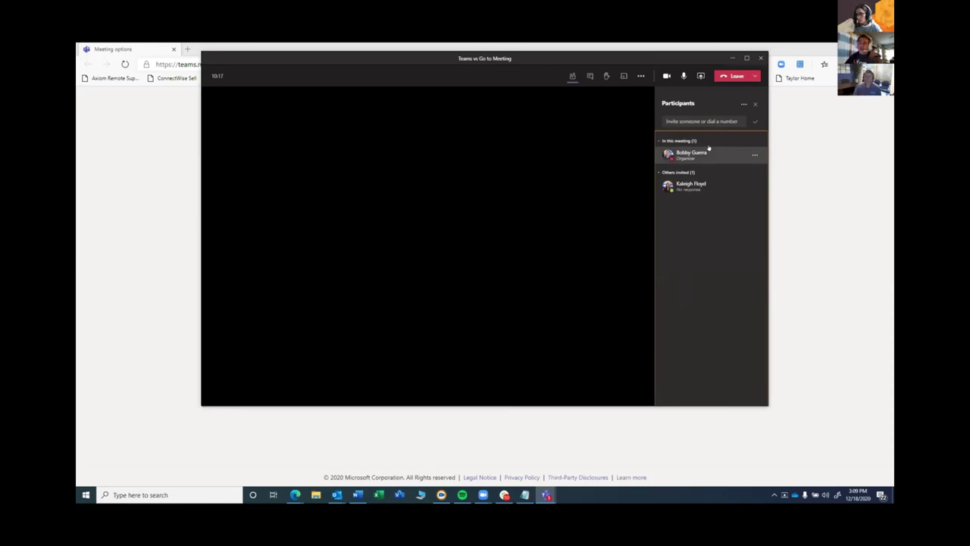
key(alt+Tab)
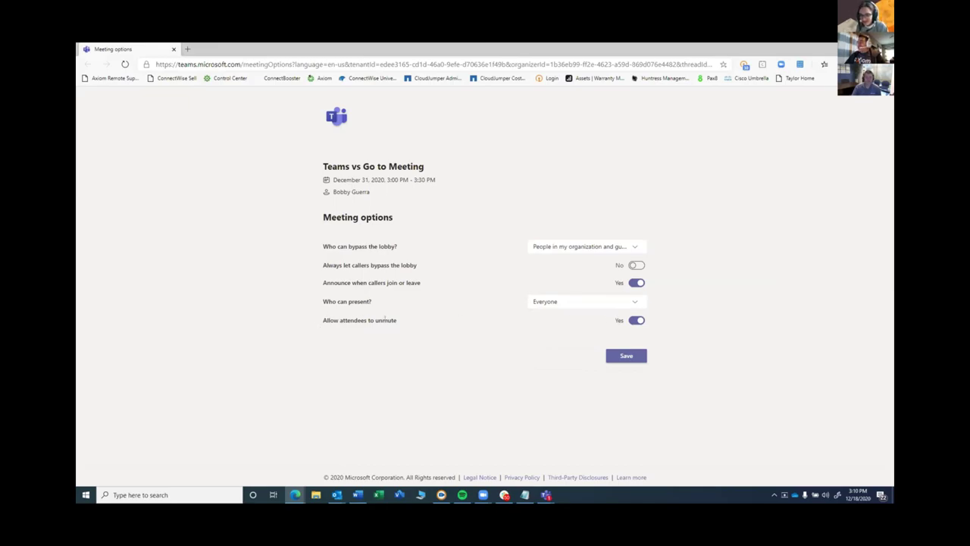
Switch back to the Teams meeting window, mute your own microphone and check the controls on each participant entry.
mouse_move(545, 494)
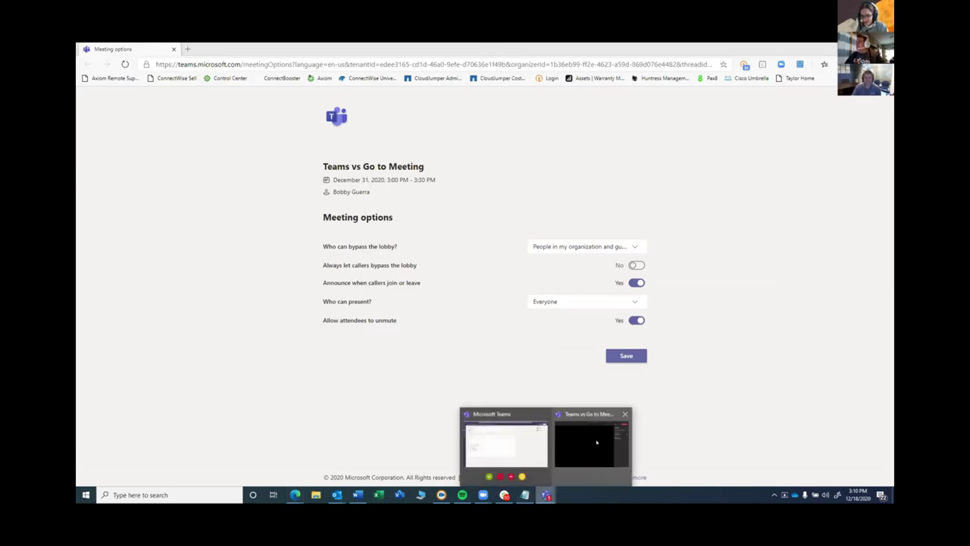
click(597, 441)
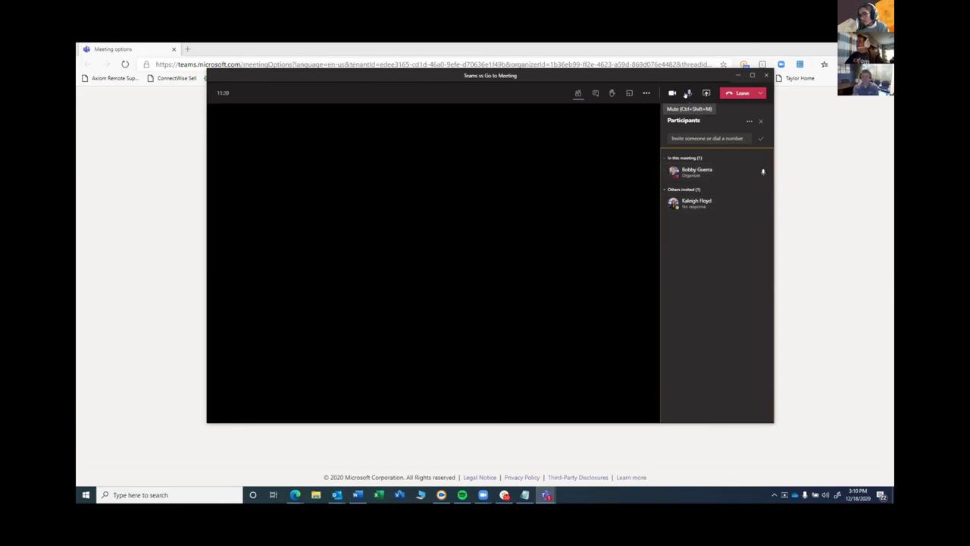
click(687, 94)
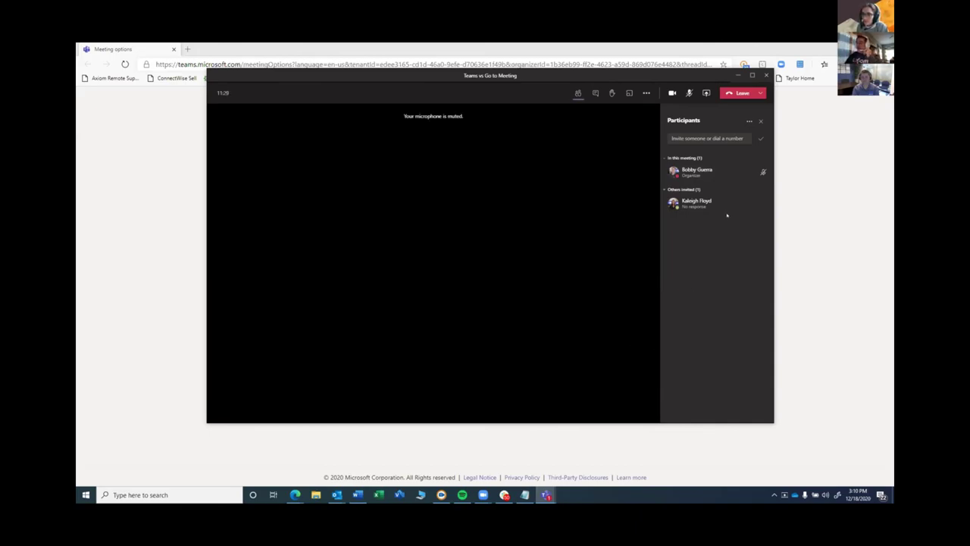
mouse_move(748, 169)
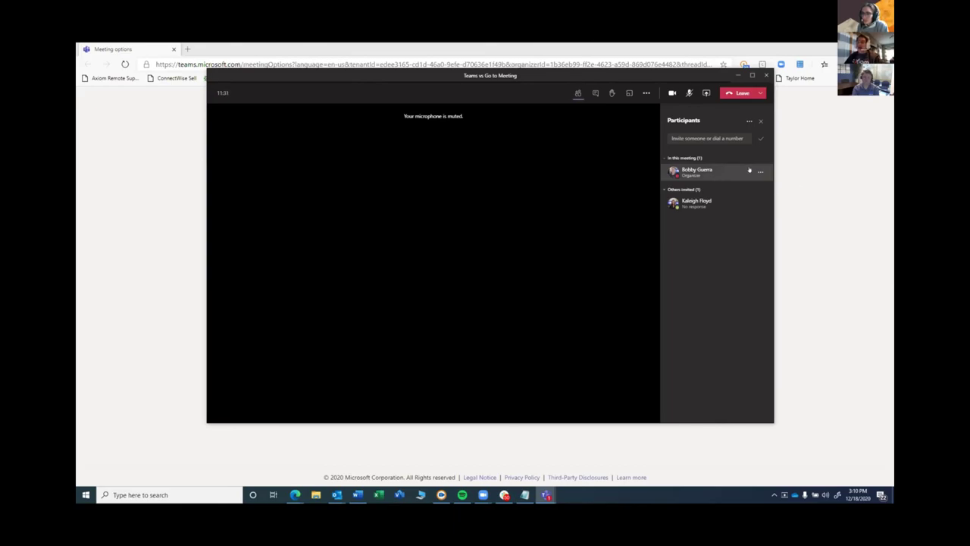
mouse_move(733, 204)
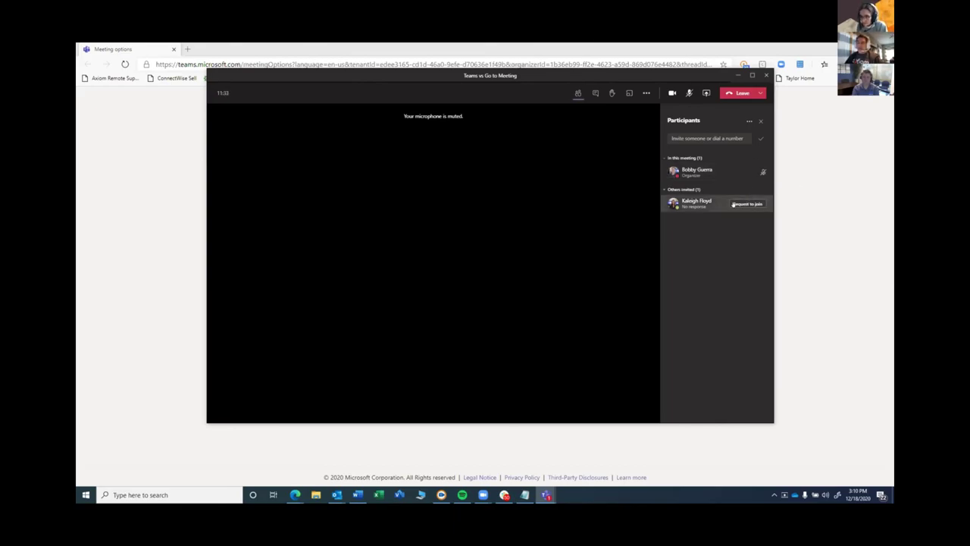
View the participant management choices and the additional meeting actions, and show the Meeting options inside the meeting window.
click(749, 121)
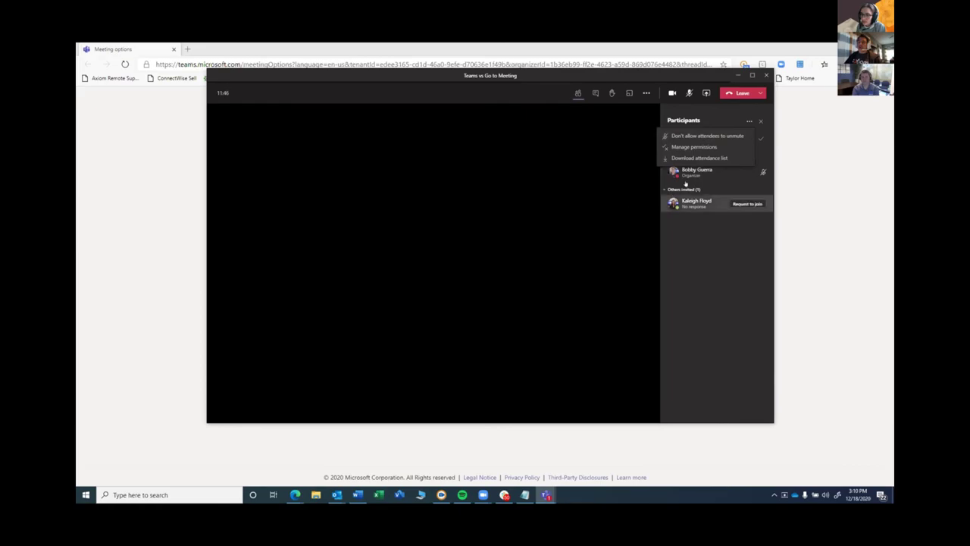
click(646, 92)
click(646, 92)
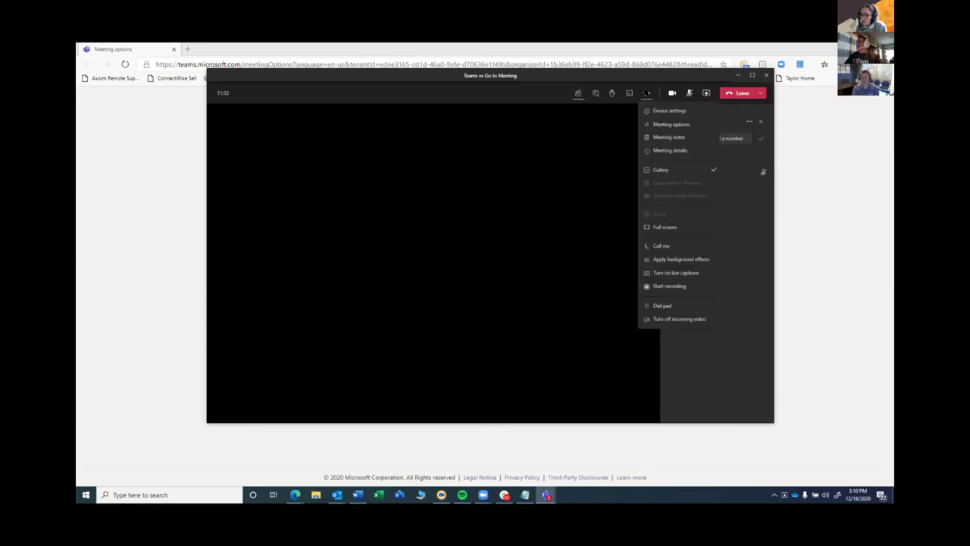
click(672, 124)
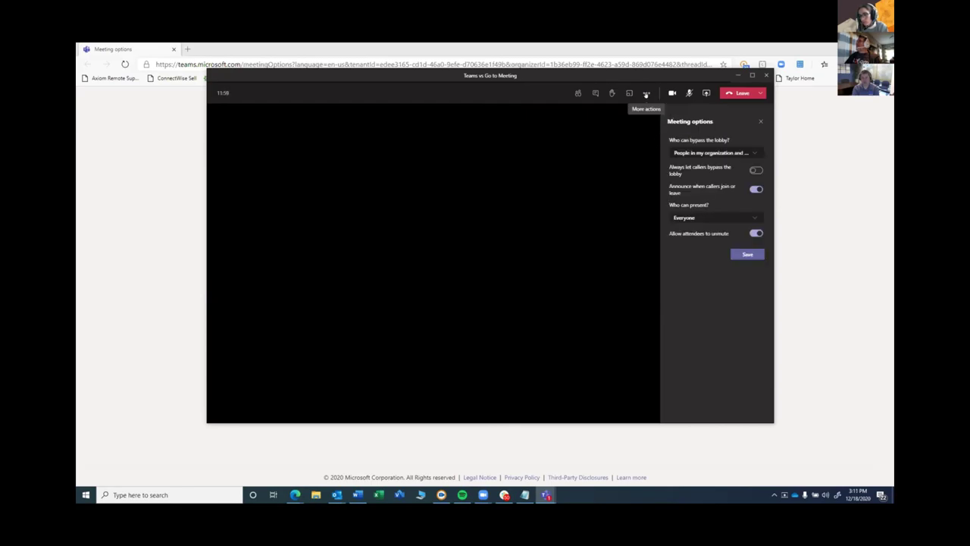
Review the additional meeting actions, open the Meeting Notes, start taking notes and place the cursor in the Notes section.
click(646, 94)
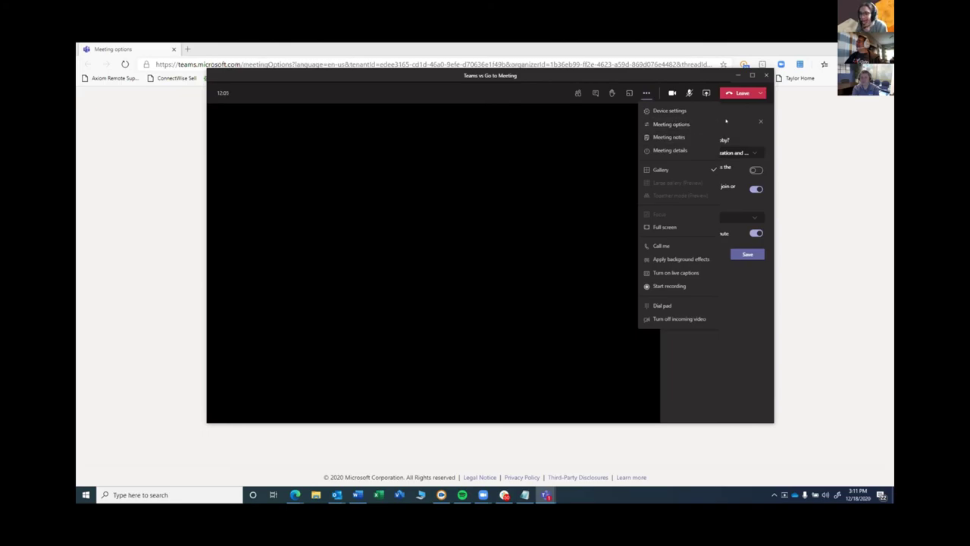
click(737, 115)
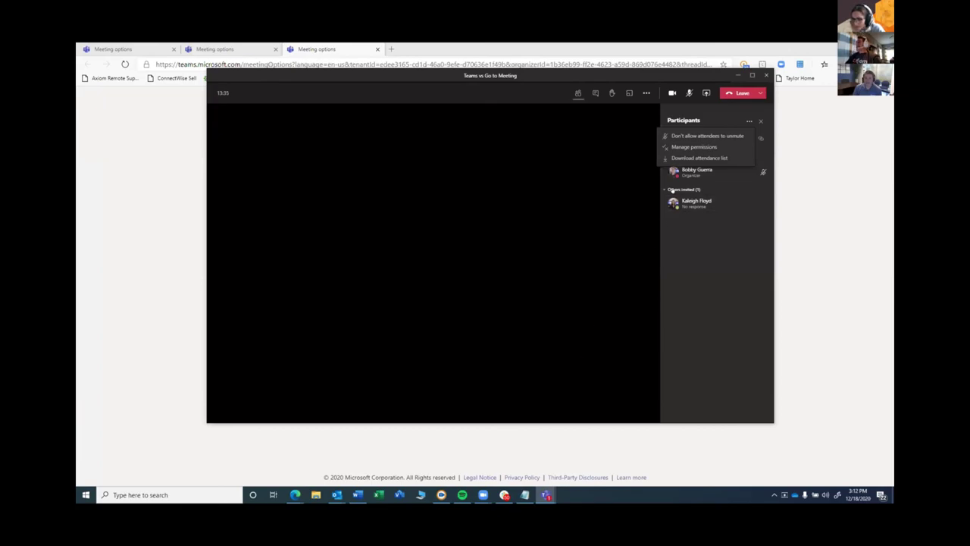
click(647, 92)
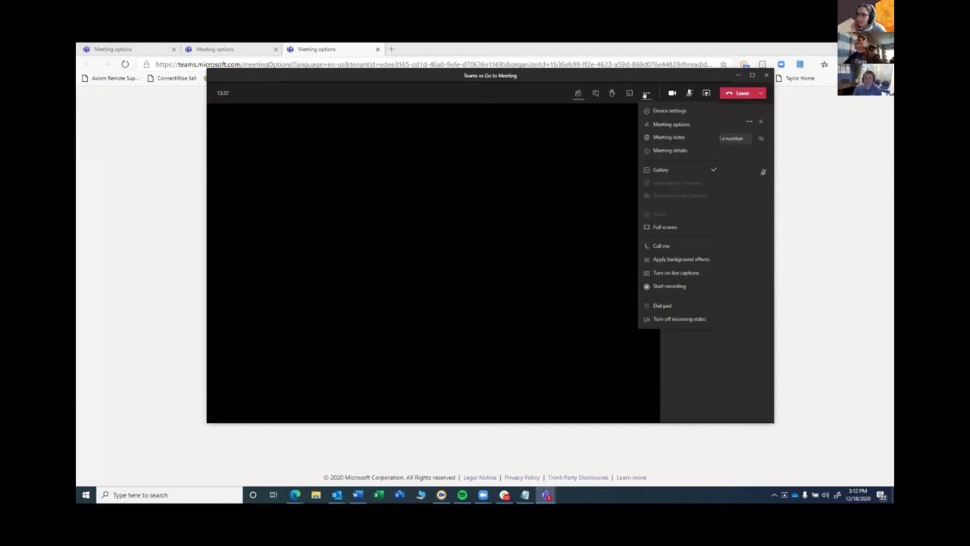
click(694, 142)
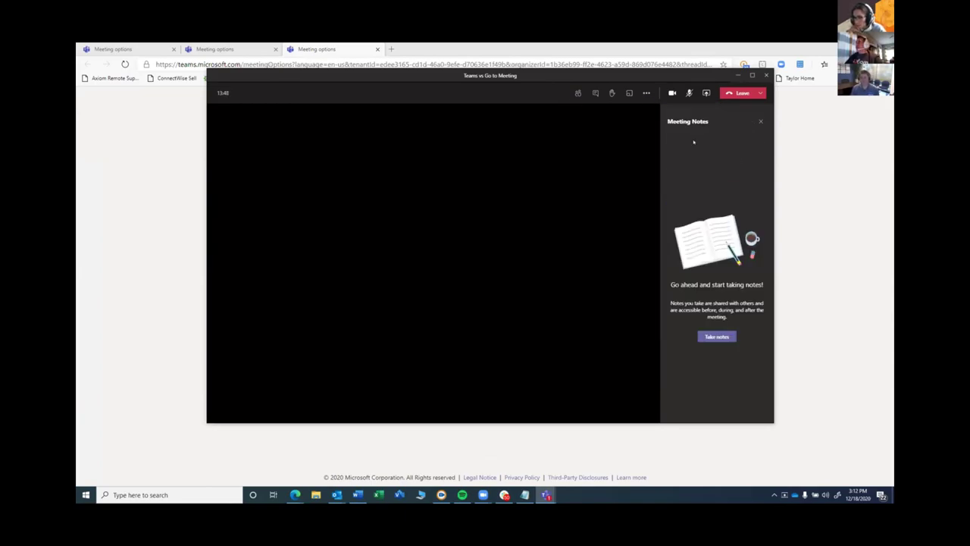
click(724, 337)
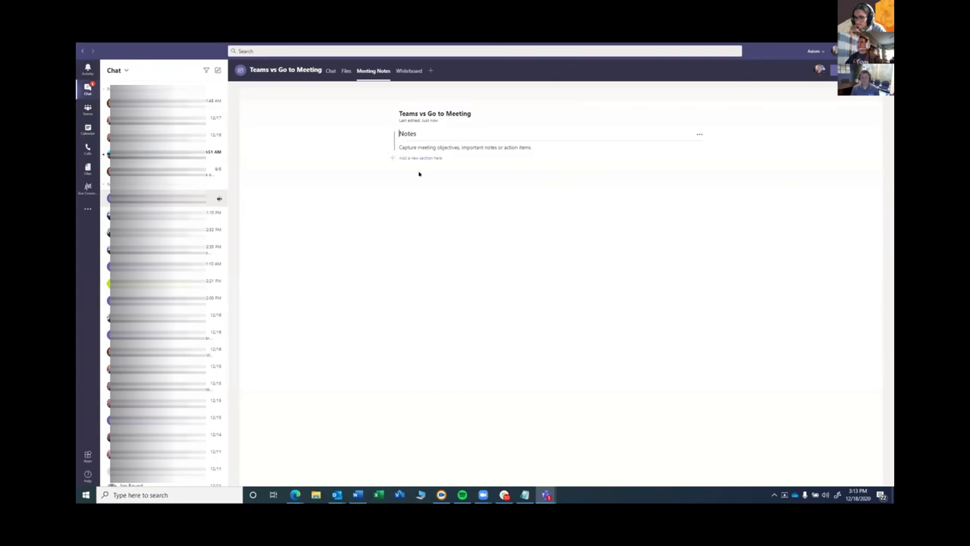
click(407, 134)
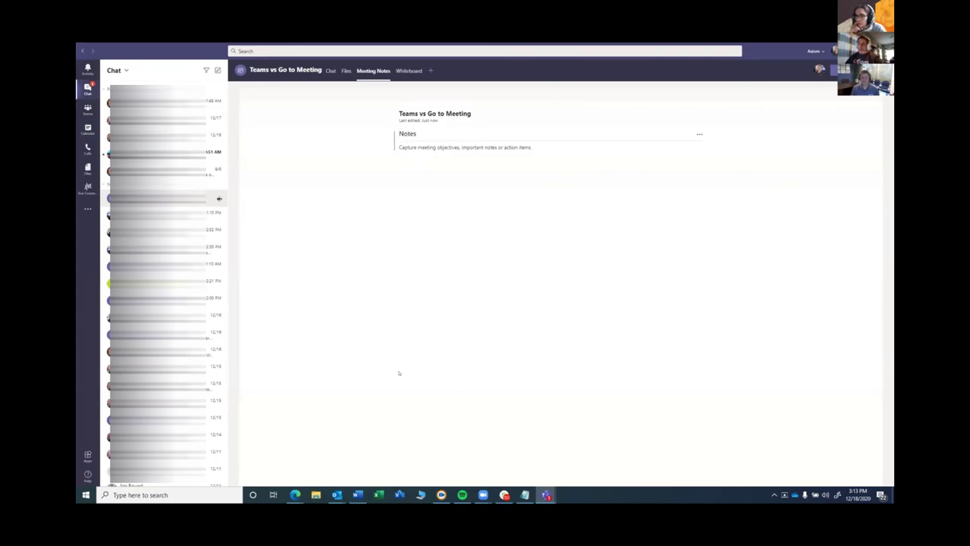
Return to the Teams meeting window, view the speaker, microphone and camera device settings, and leave the meeting.
click(545, 495)
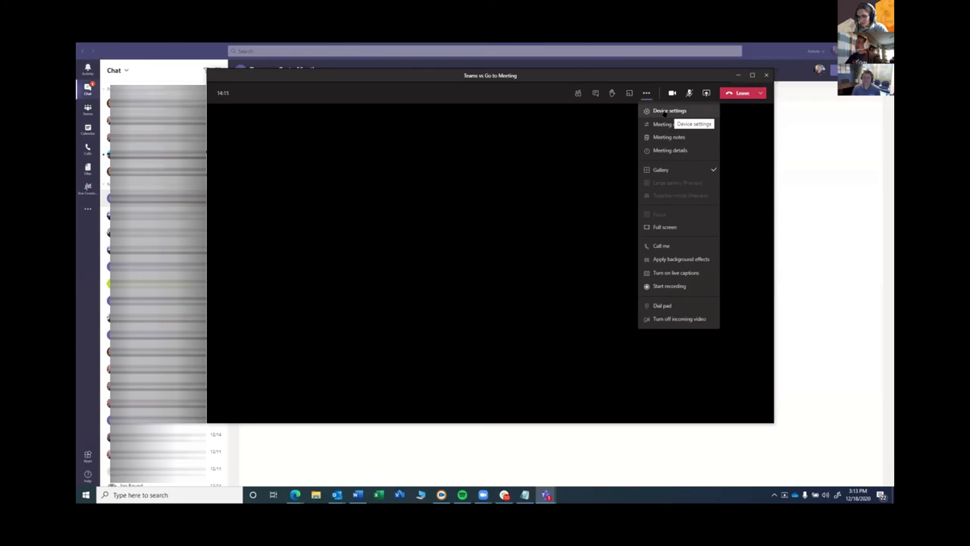
click(664, 113)
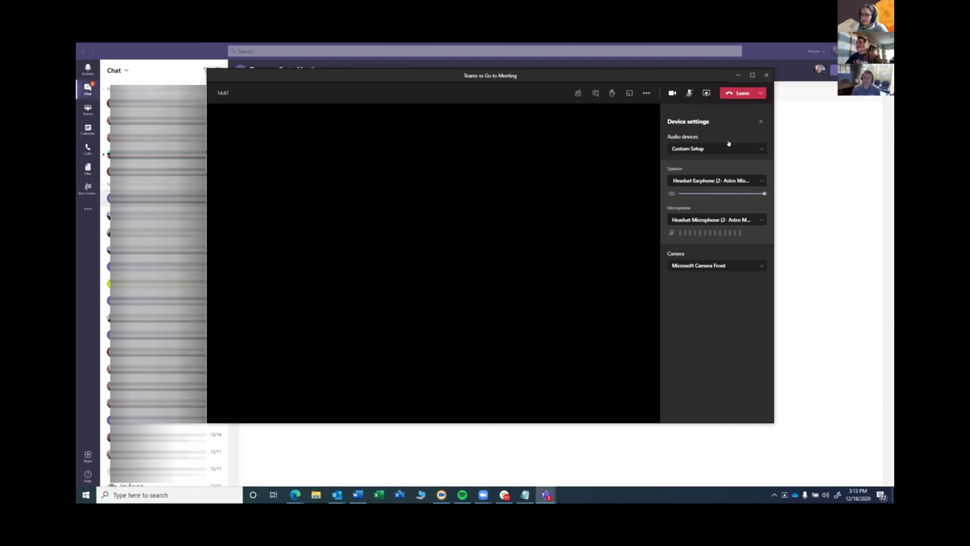
click(739, 93)
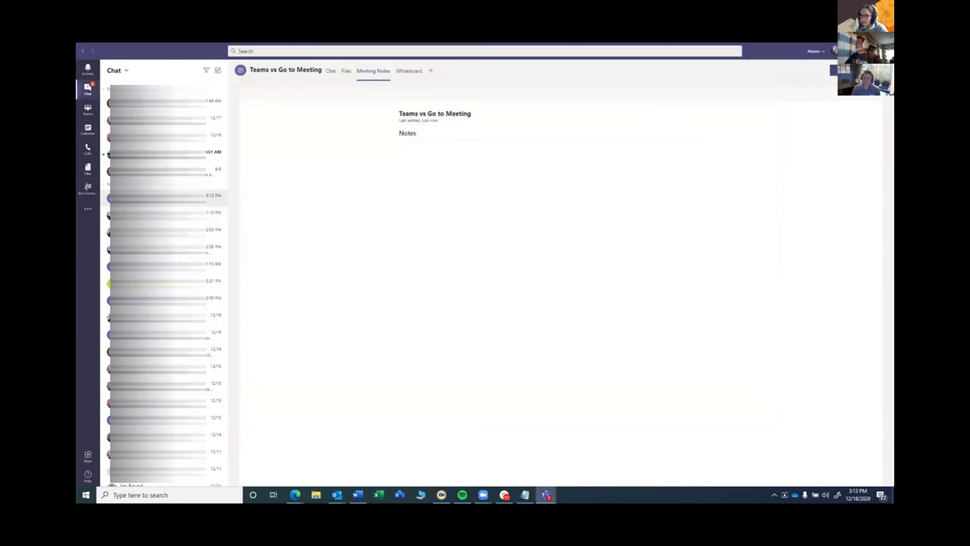
Rejoin the meeting with computer audio after reviewing the custom device setup, and dismiss the webcam notice.
click(834, 70)
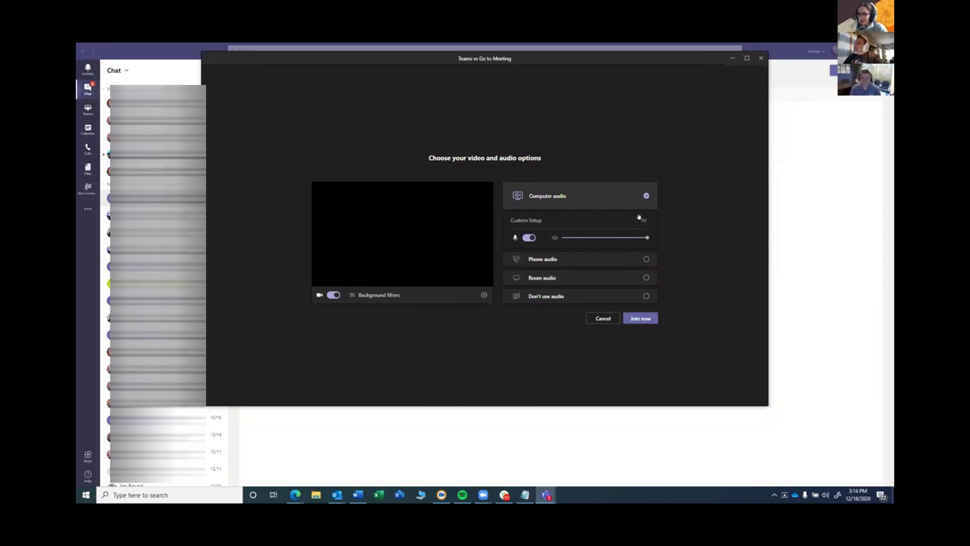
mouse_move(643, 219)
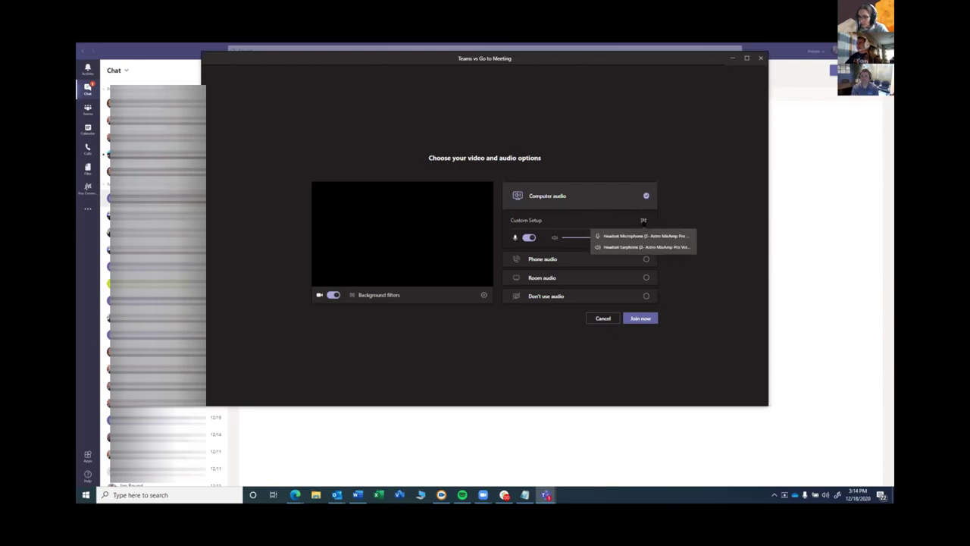
click(642, 221)
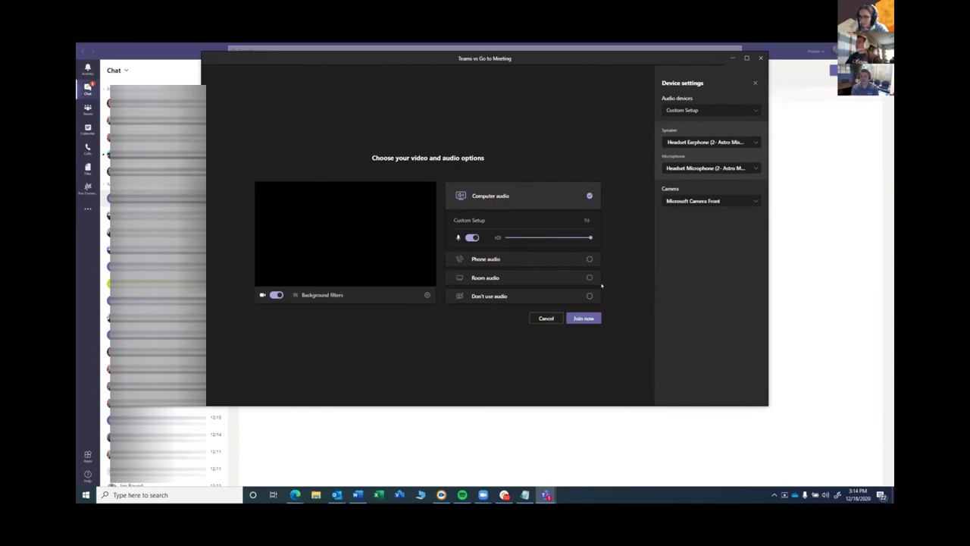
click(590, 319)
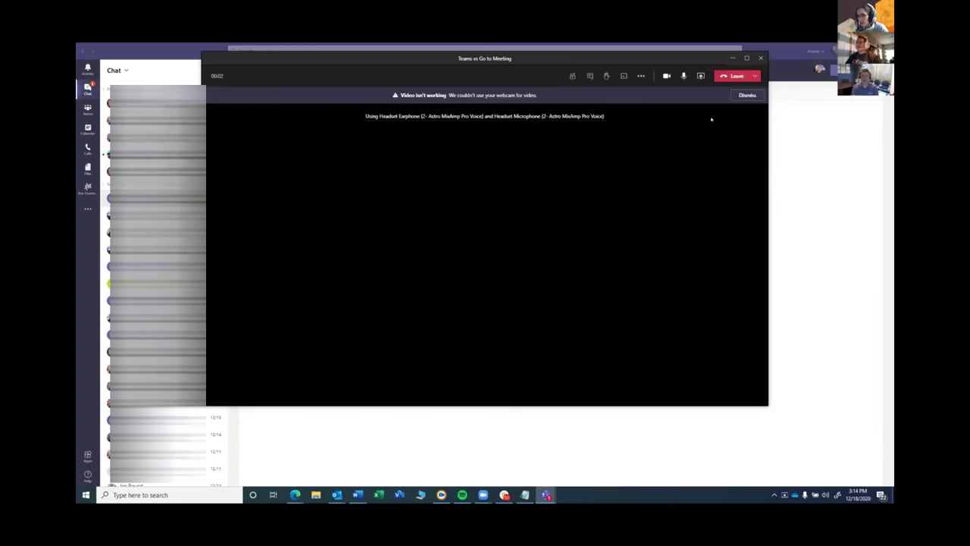
click(747, 95)
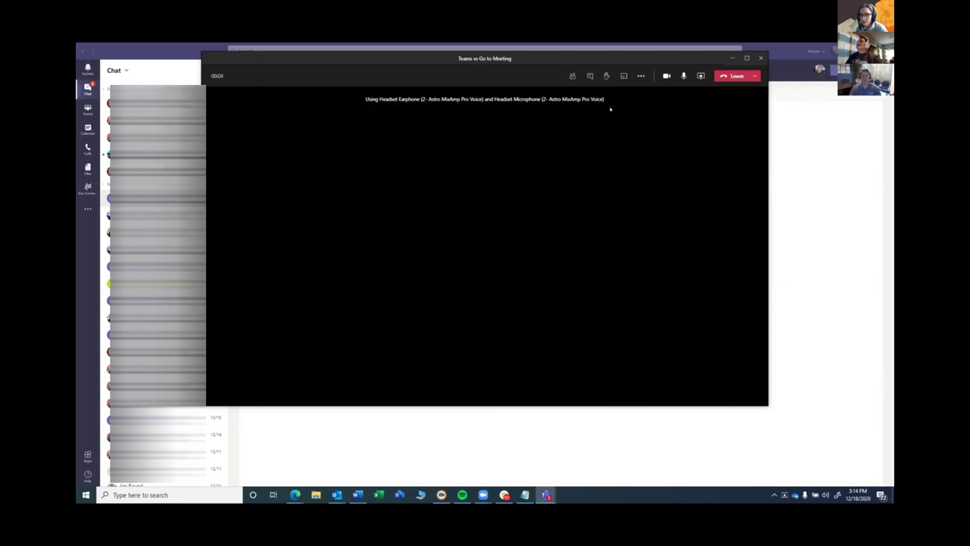
Show the background effects, browse the whole list of background images, and view the additional meeting actions again.
click(641, 76)
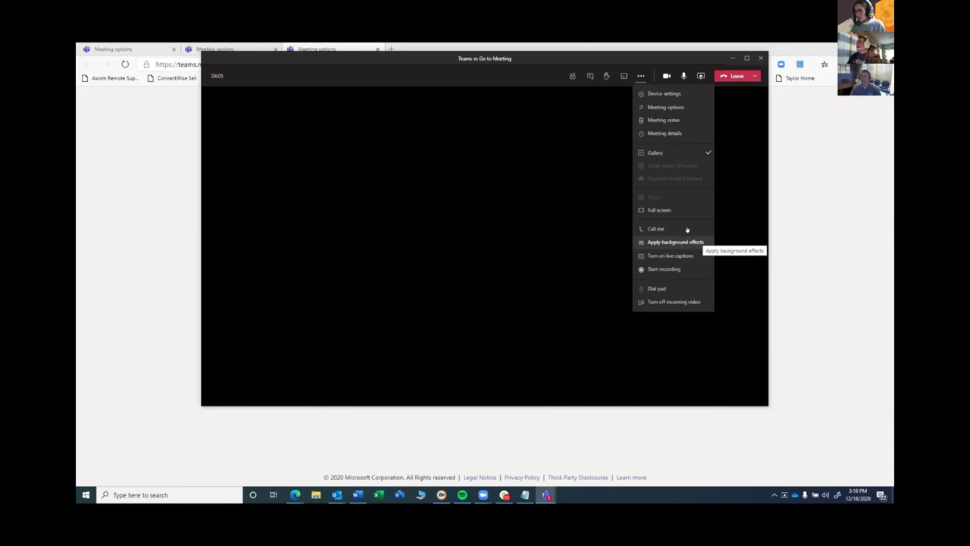
key(Return)
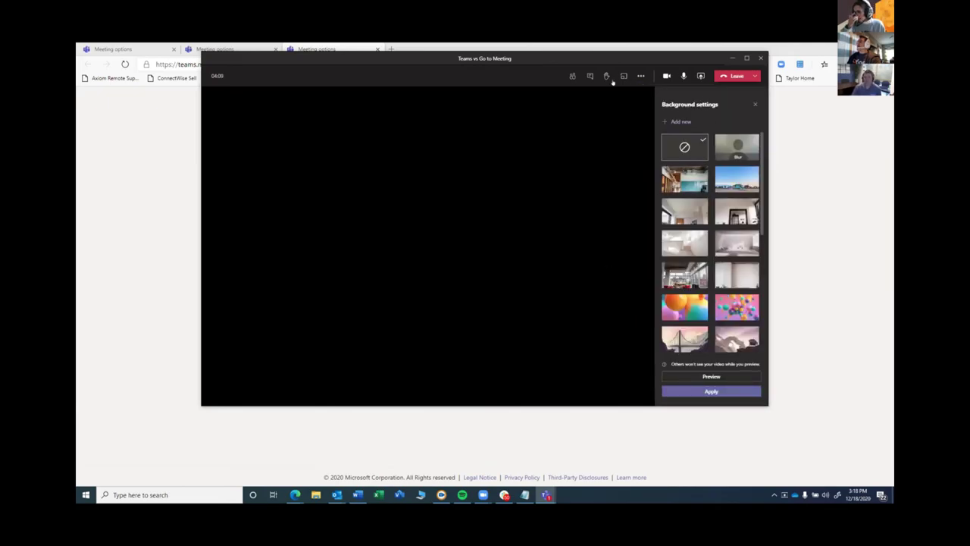
scroll(711, 243, down, 5)
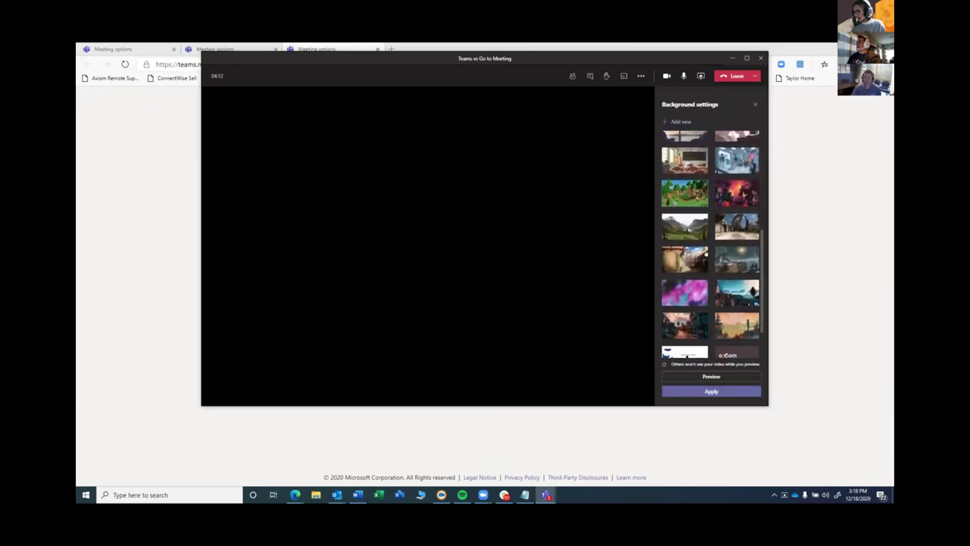
scroll(706, 254, up, 2)
scroll(710, 243, up, 4)
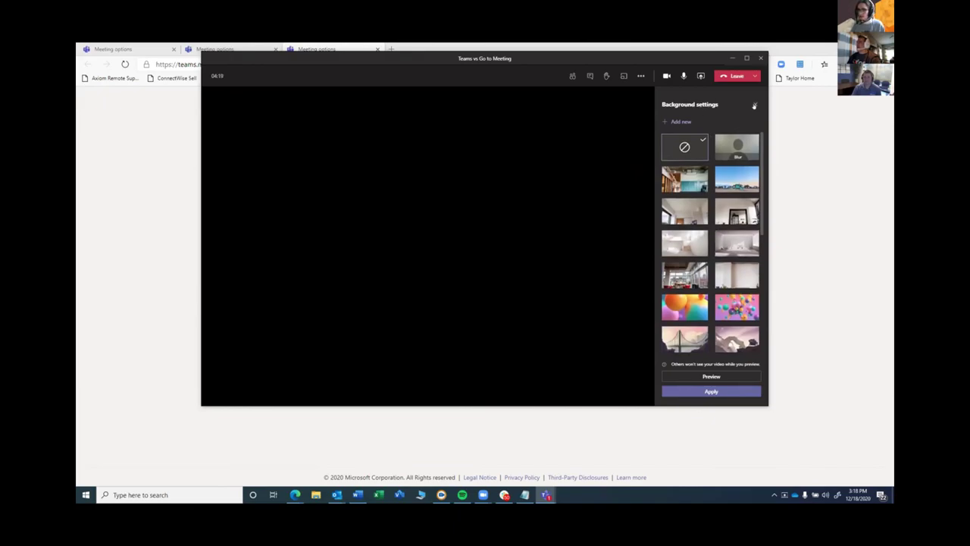
scroll(719, 240, down, 5)
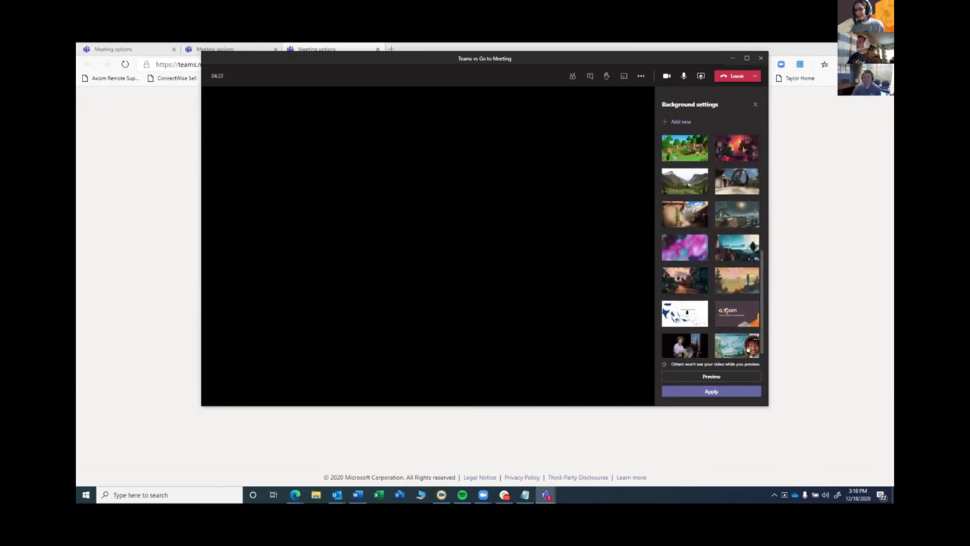
scroll(713, 242, down, 1)
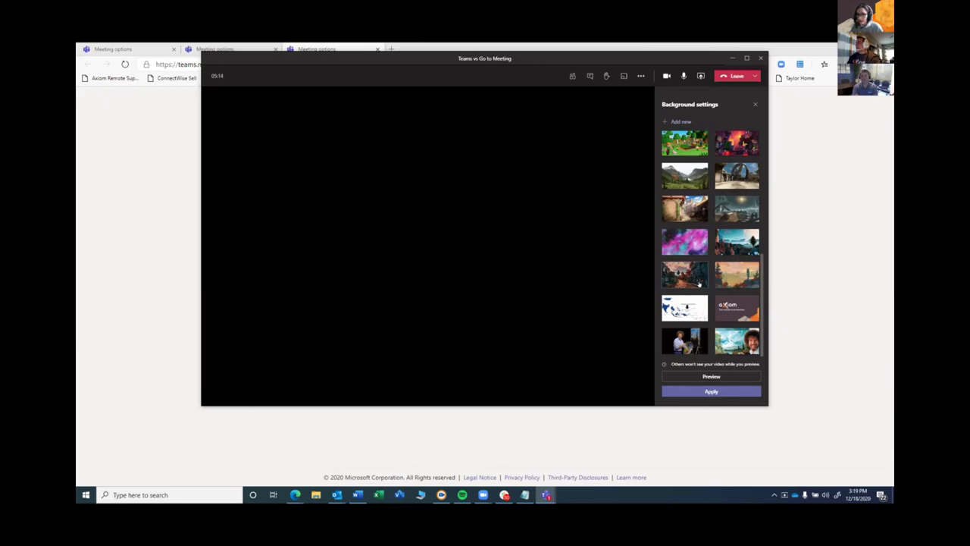
click(640, 75)
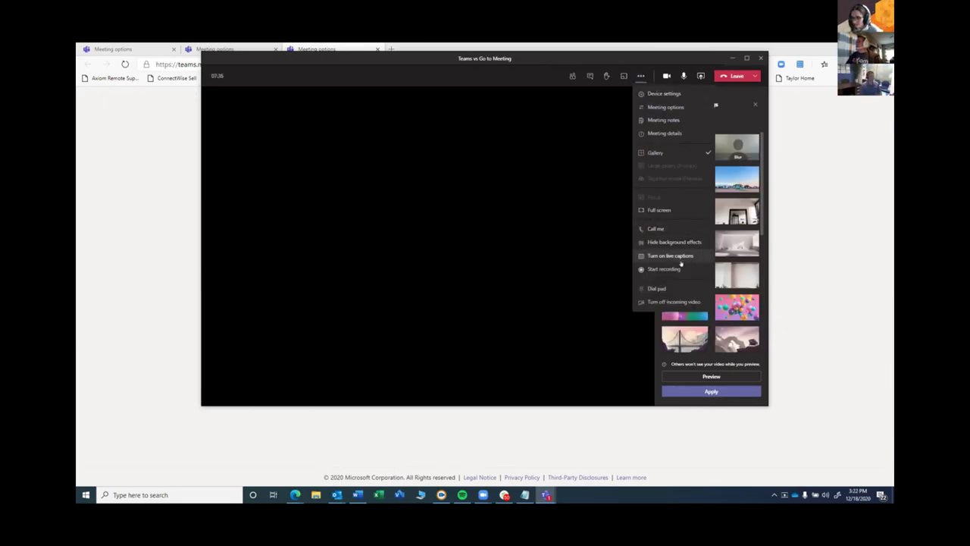